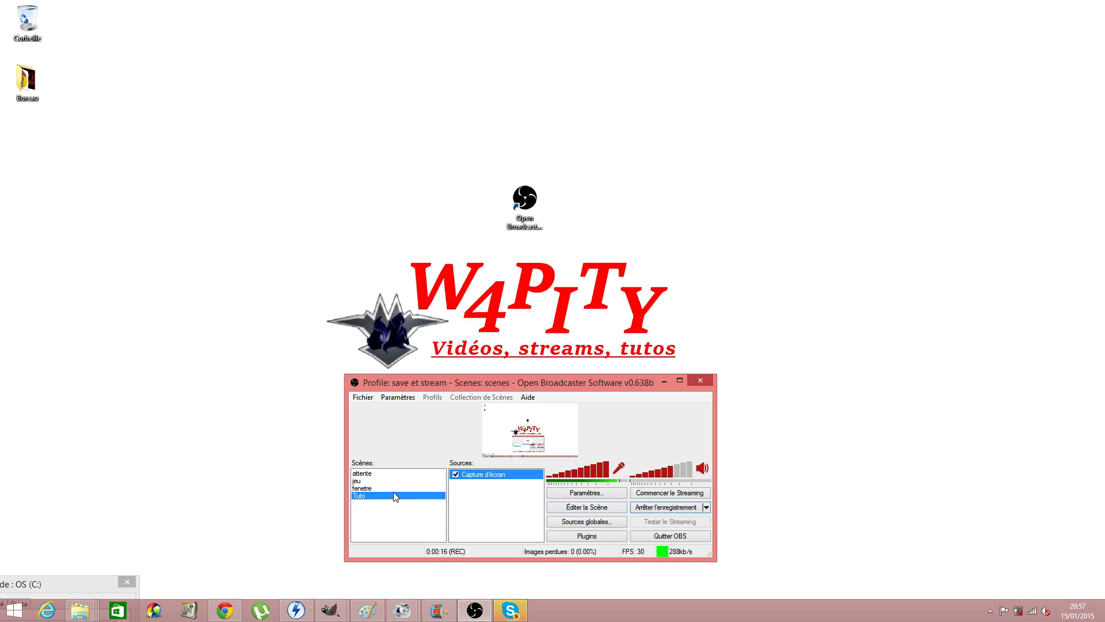
- Reposition the main window higher up, around the middle of the desktop
drag(504, 385, 510, 312)
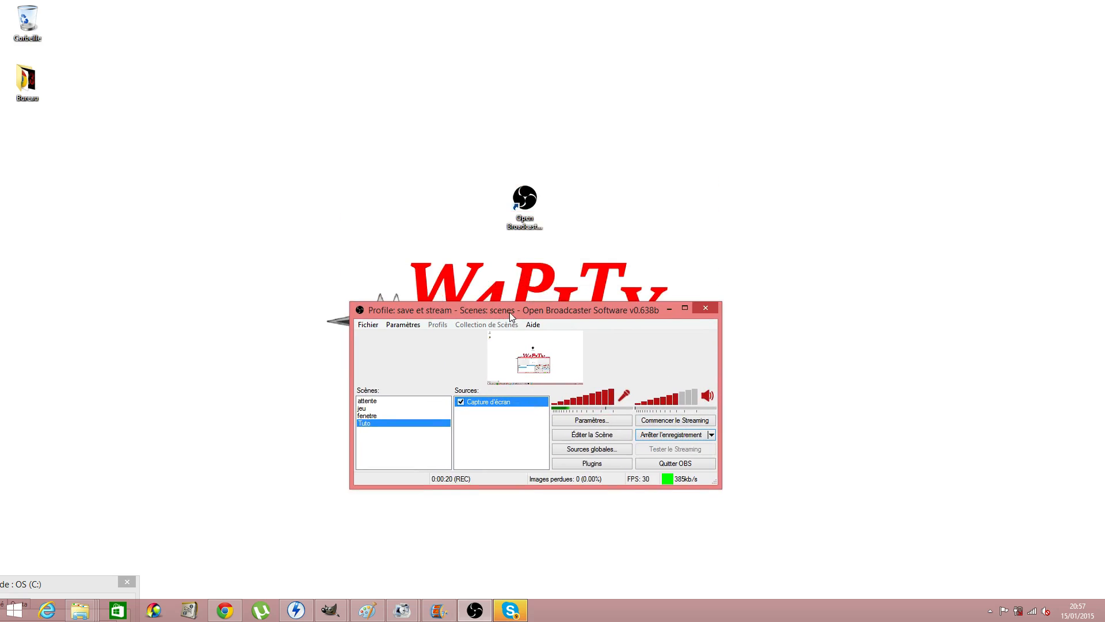
drag(498, 157, 574, 264)
drag(574, 315, 557, 195)
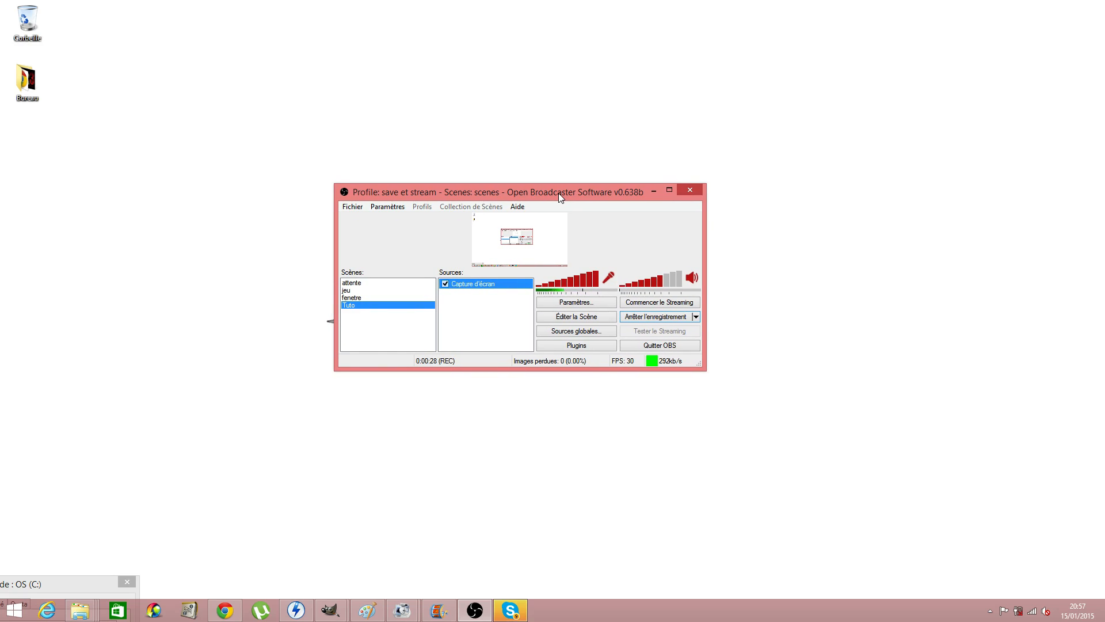
drag(558, 192, 558, 206)
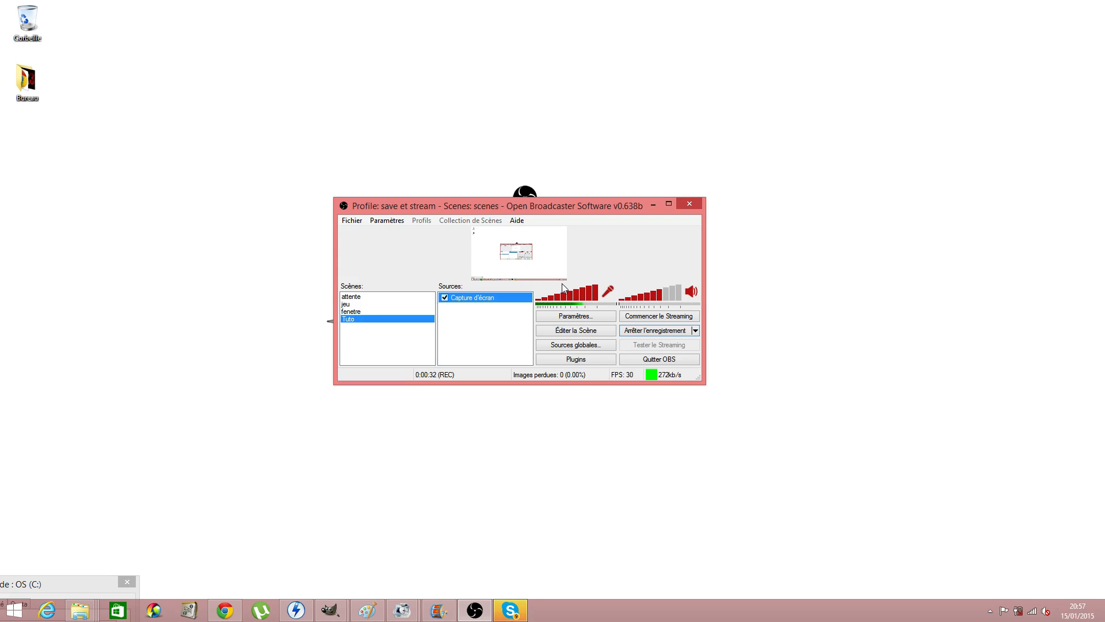
drag(488, 202, 489, 0)
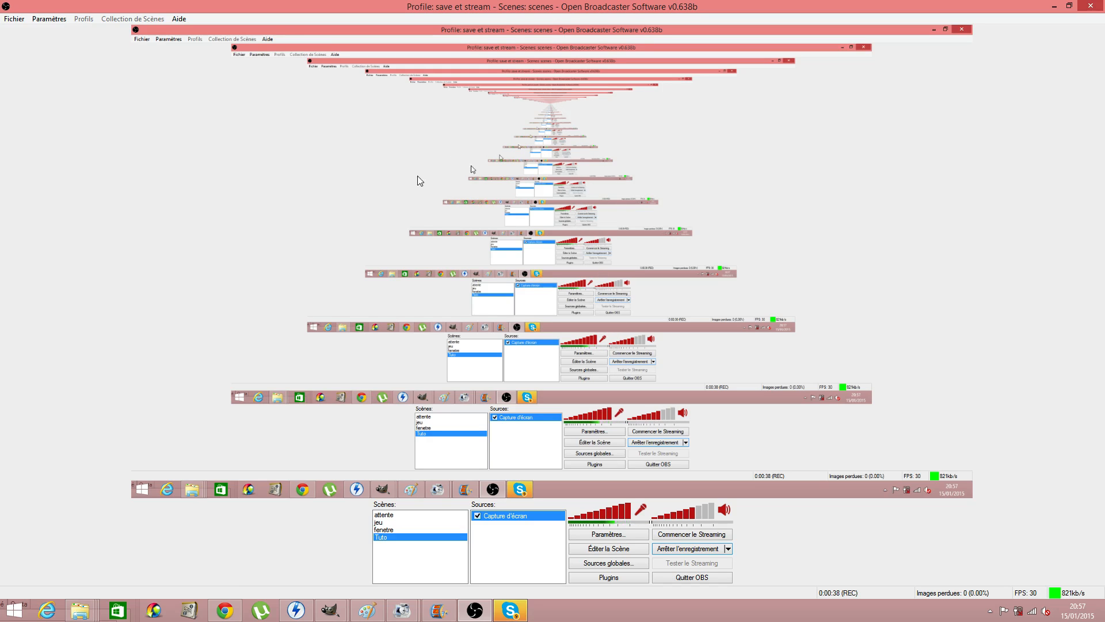
drag(861, 6, 516, 200)
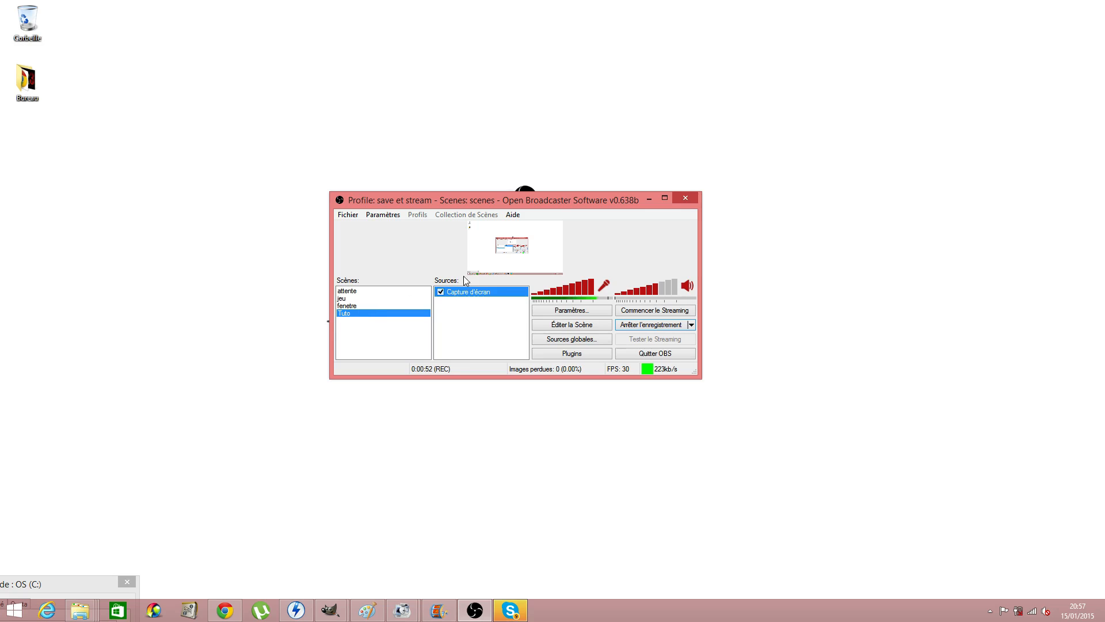
- View the attente, jeu and fenetre scenes, and return to the Tuto scene
click(351, 292)
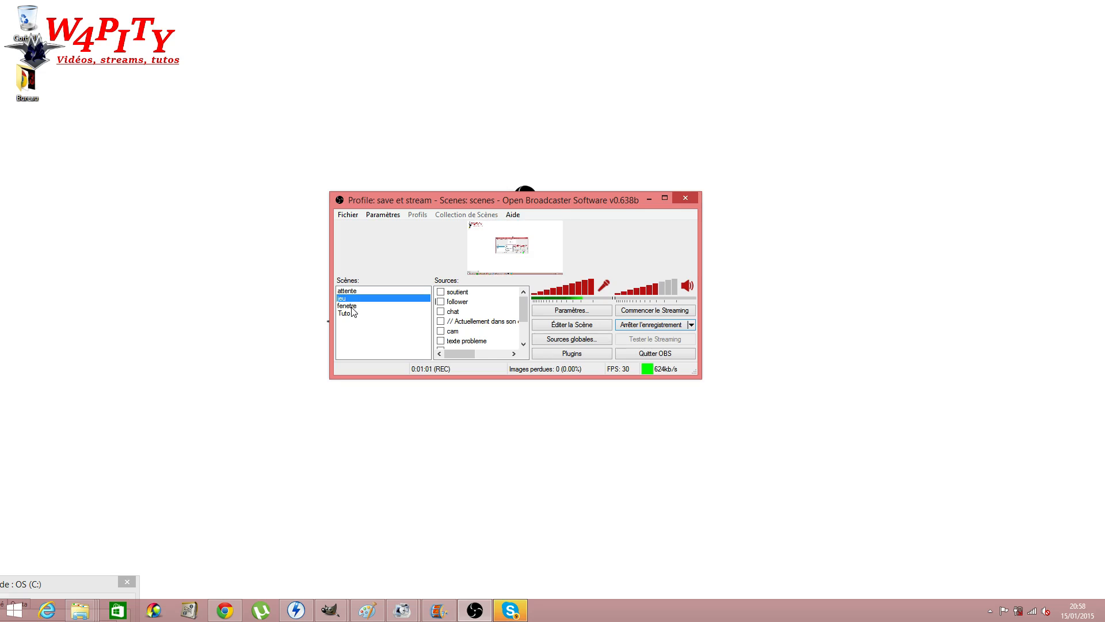
click(351, 307)
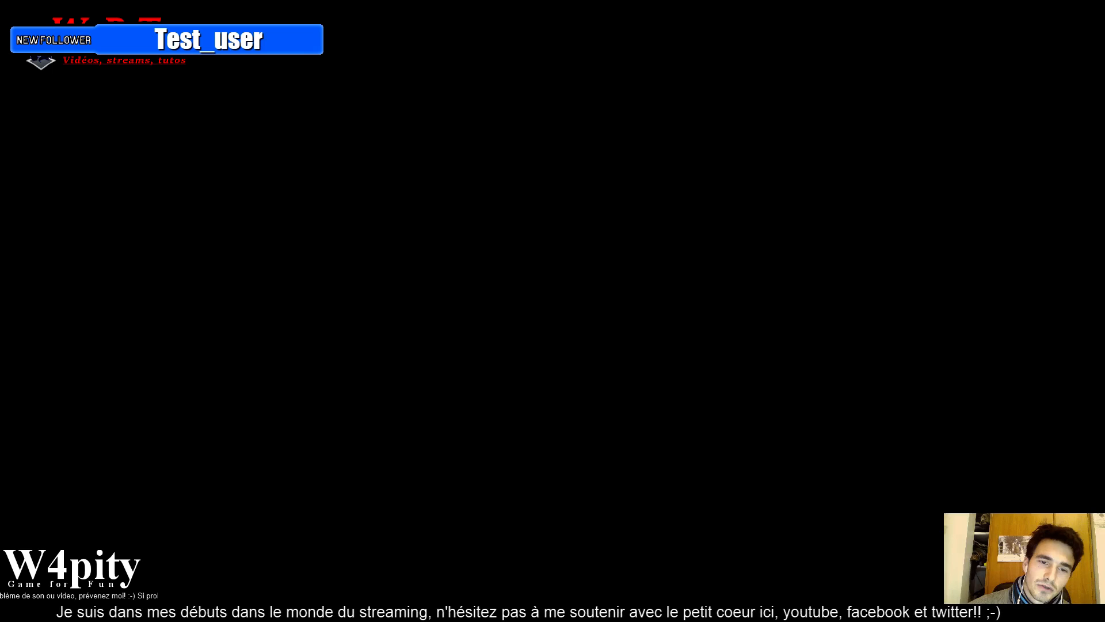
click(353, 313)
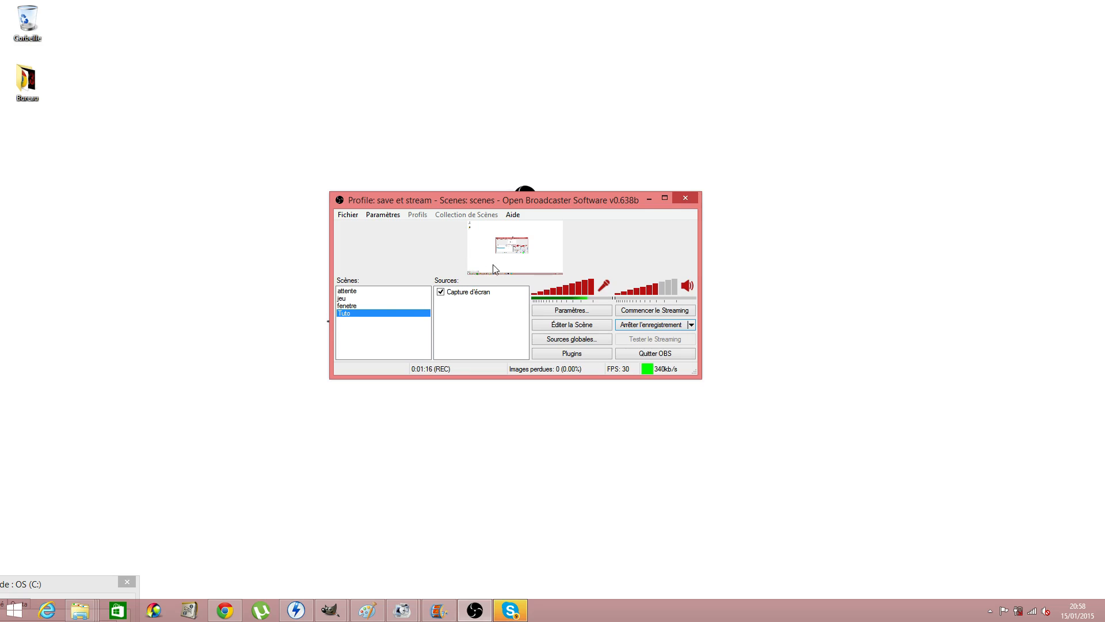
- Add an image source named Image to the Tuto scene, using the logo1.png file from the Images folder
right_click(449, 330)
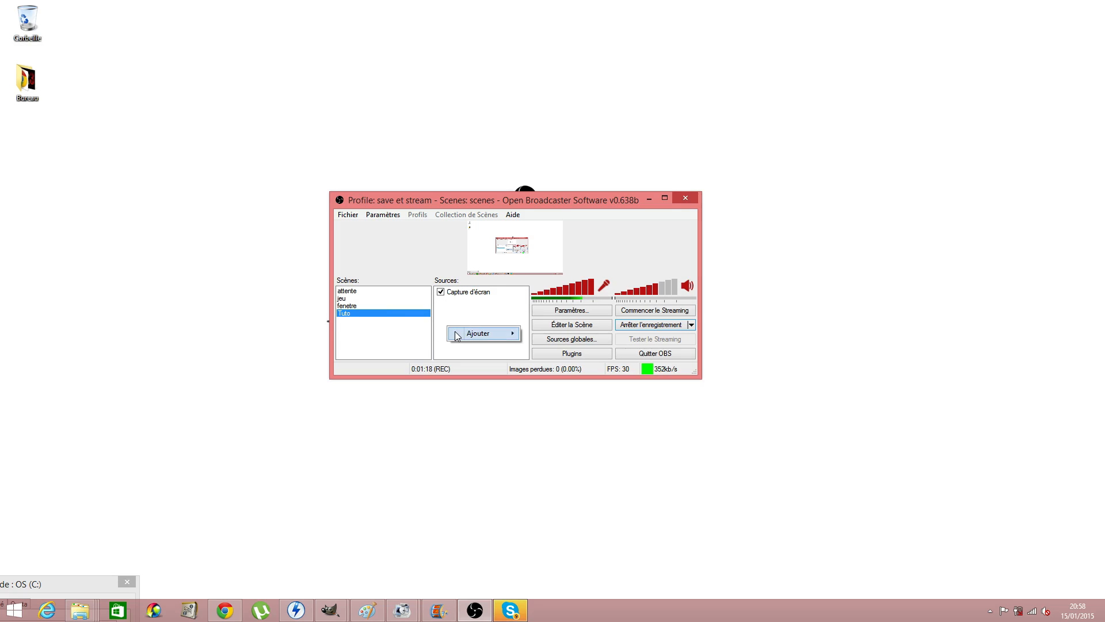
mouse_move(484, 334)
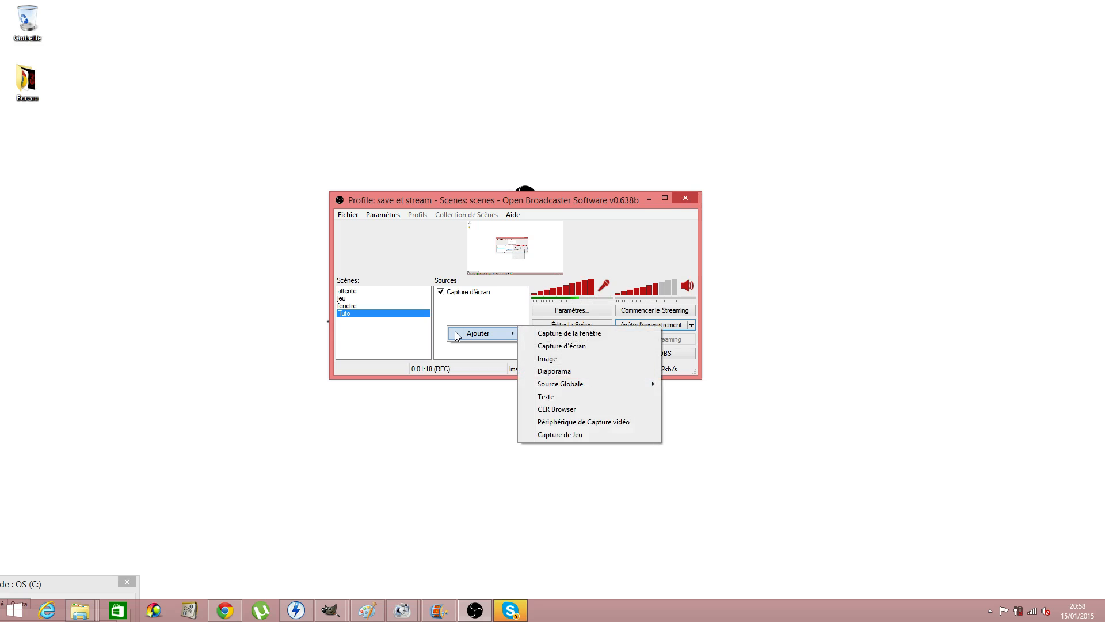
click(585, 357)
click(579, 318)
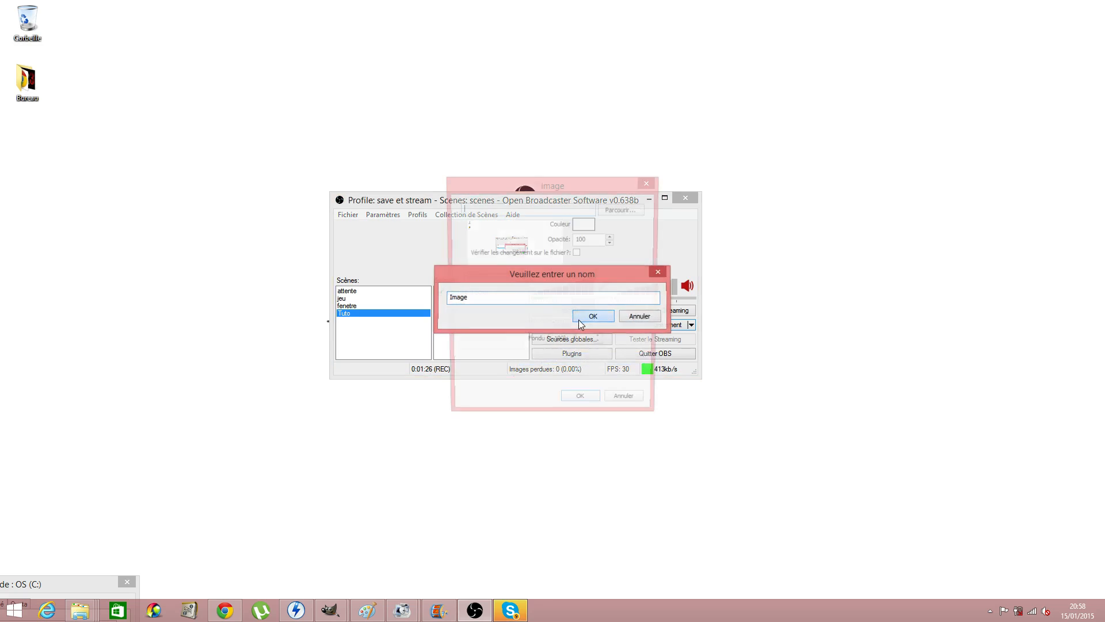
click(622, 209)
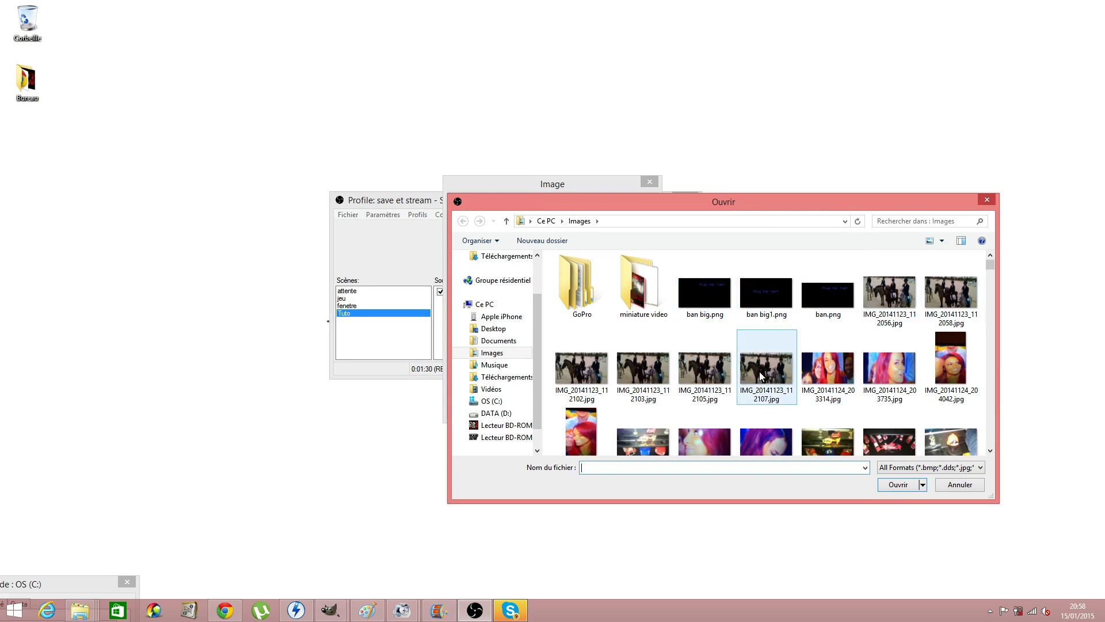
text(l)
key(Down)
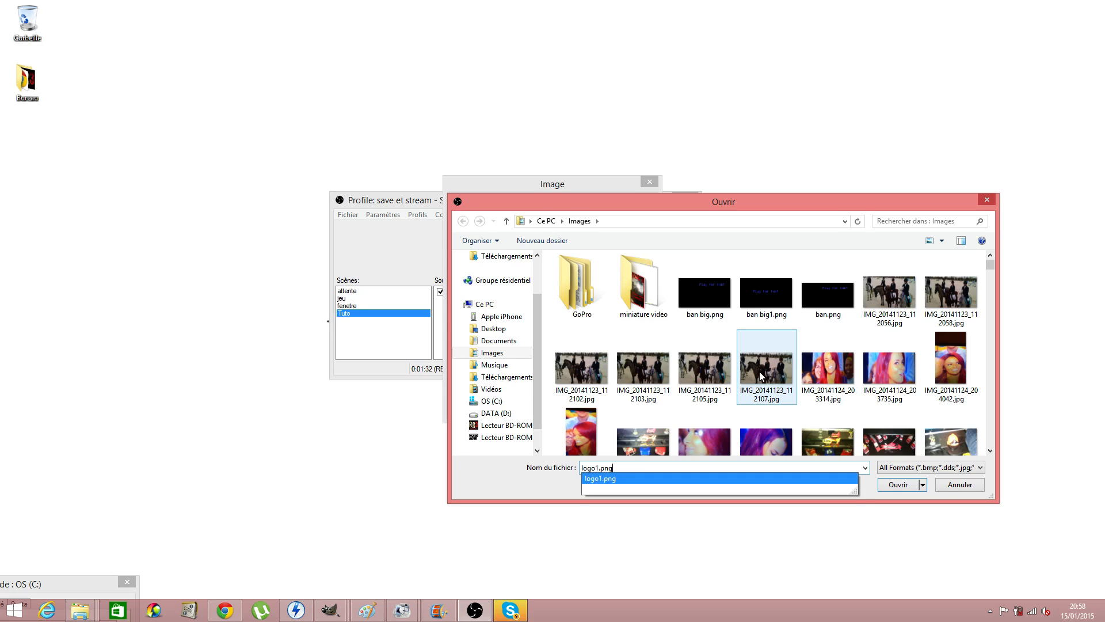
key(Return)
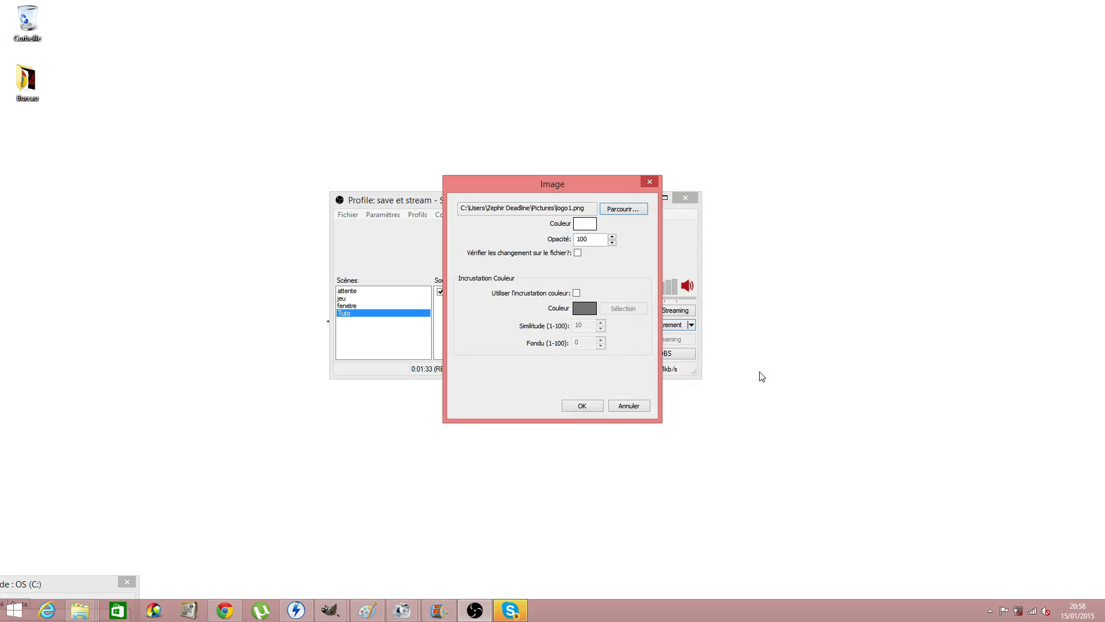
click(598, 404)
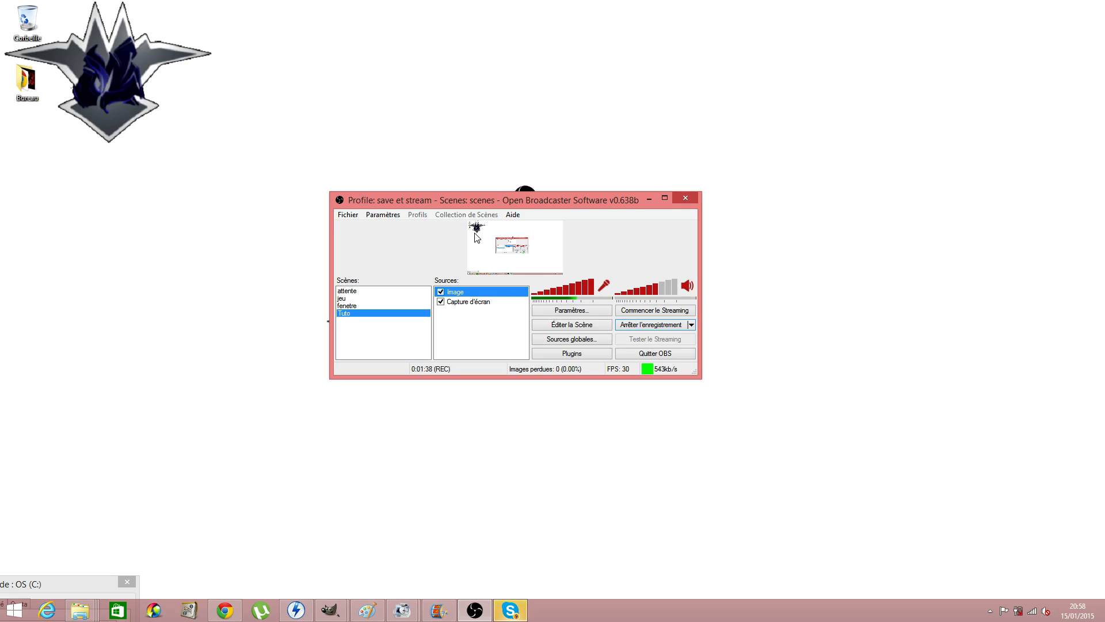
- Add a text source named Texte to the Tuto scene, with dark blue lettering and the text "kgkgou"
right_click(443, 340)
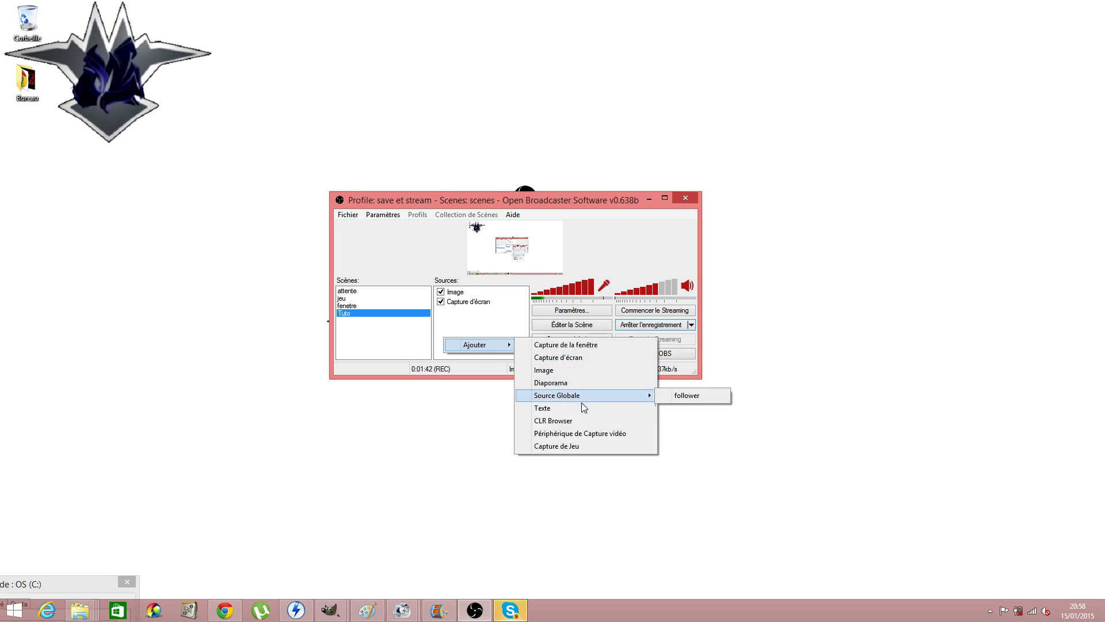
click(578, 408)
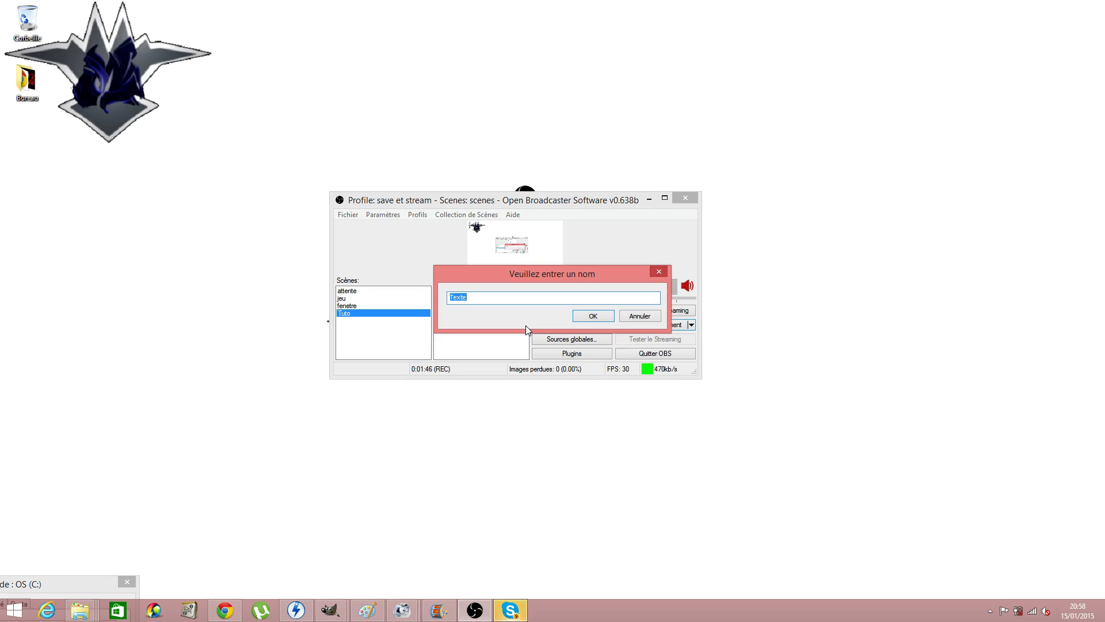
key(Return)
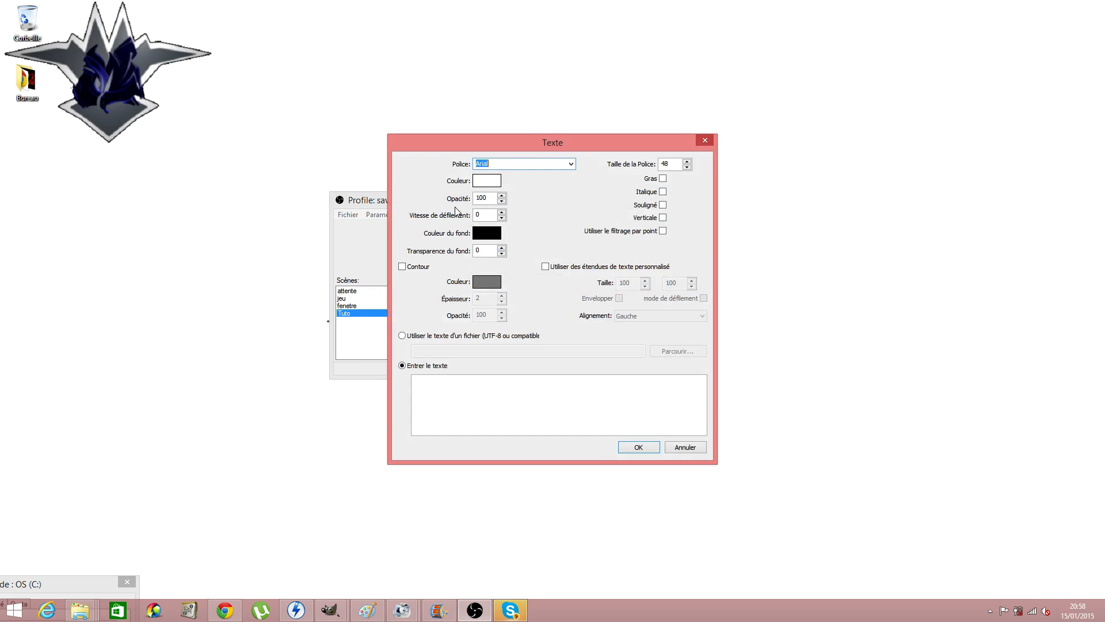
click(476, 182)
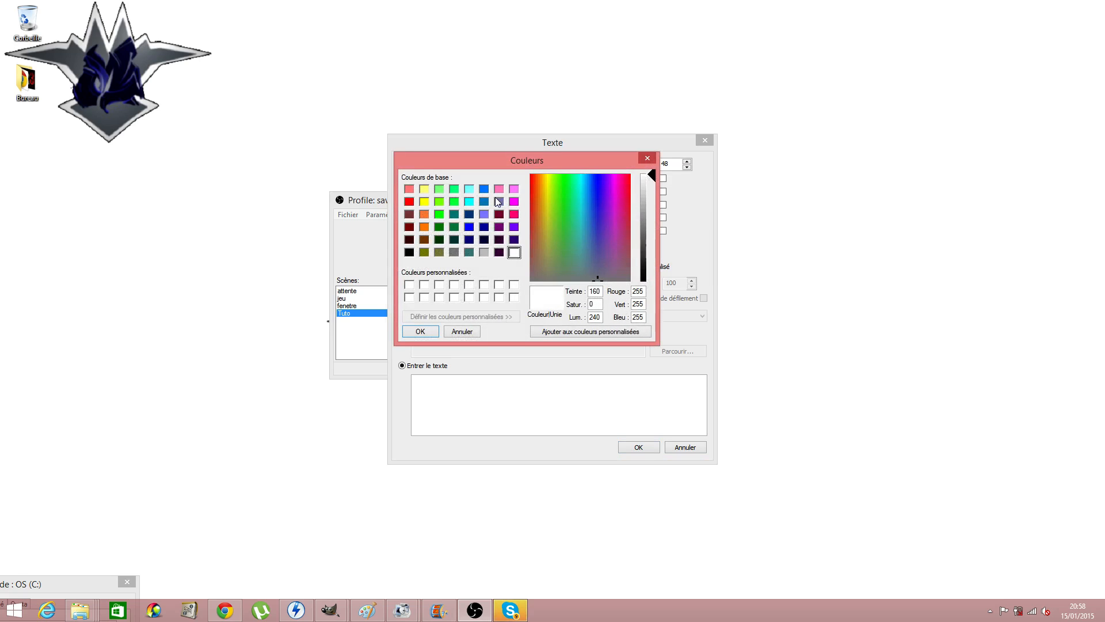
click(469, 240)
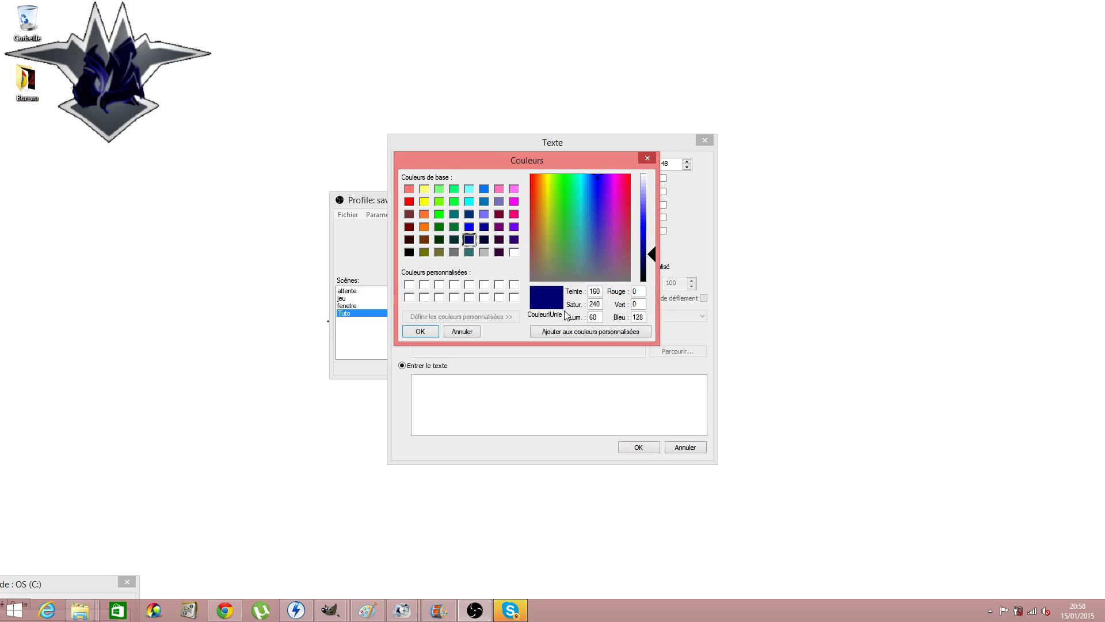
click(429, 332)
click(482, 389)
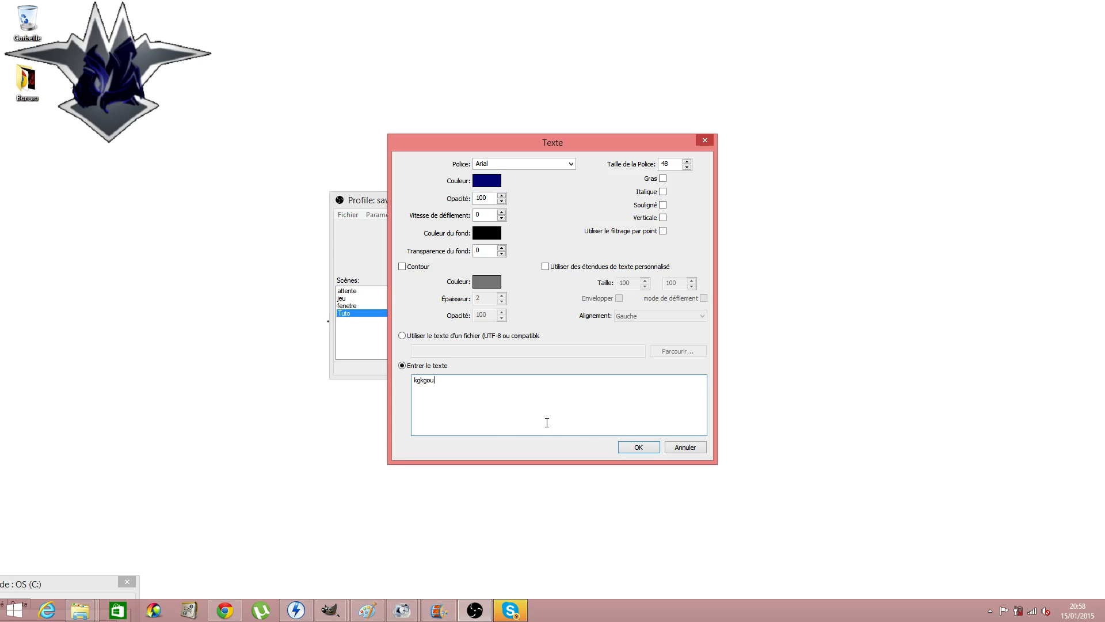
click(641, 448)
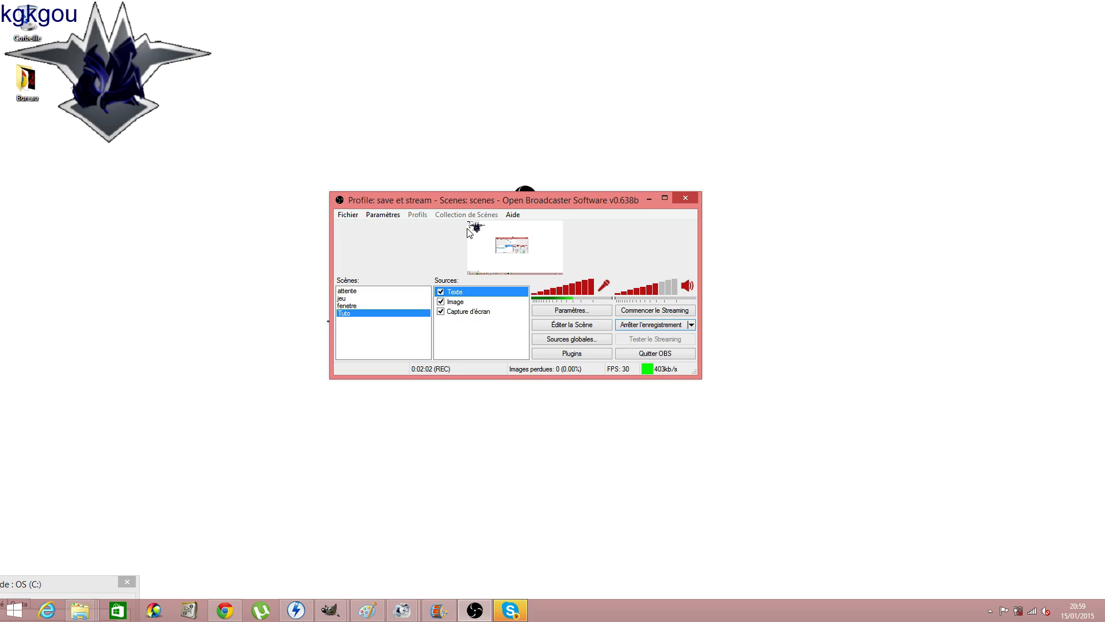
- Set the scroll speed of the Texte source to 55
right_click(461, 297)
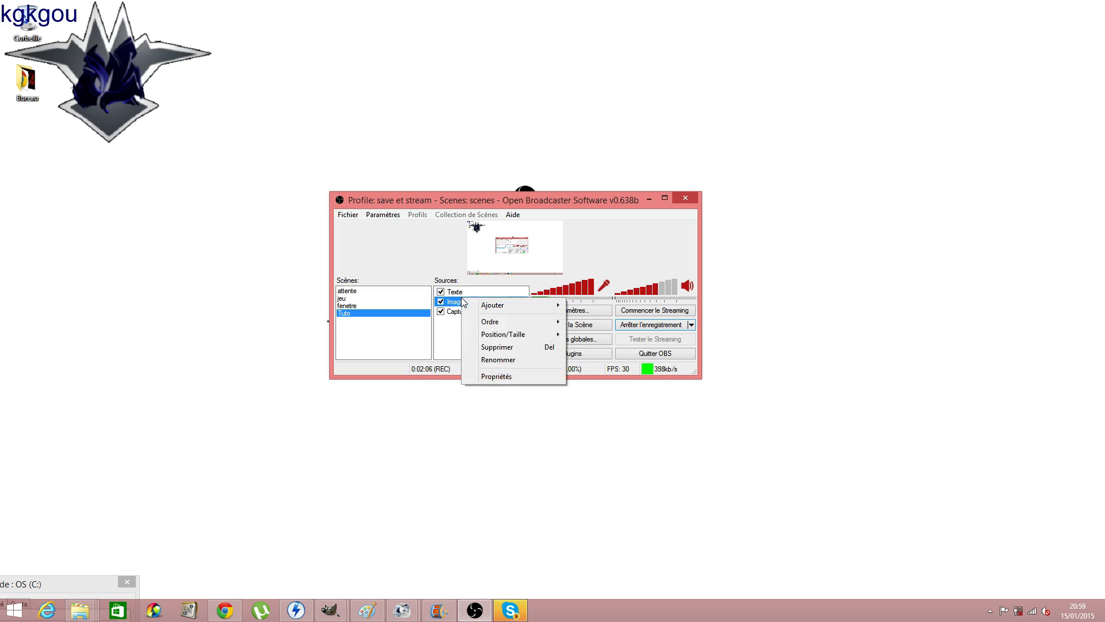
click(476, 373)
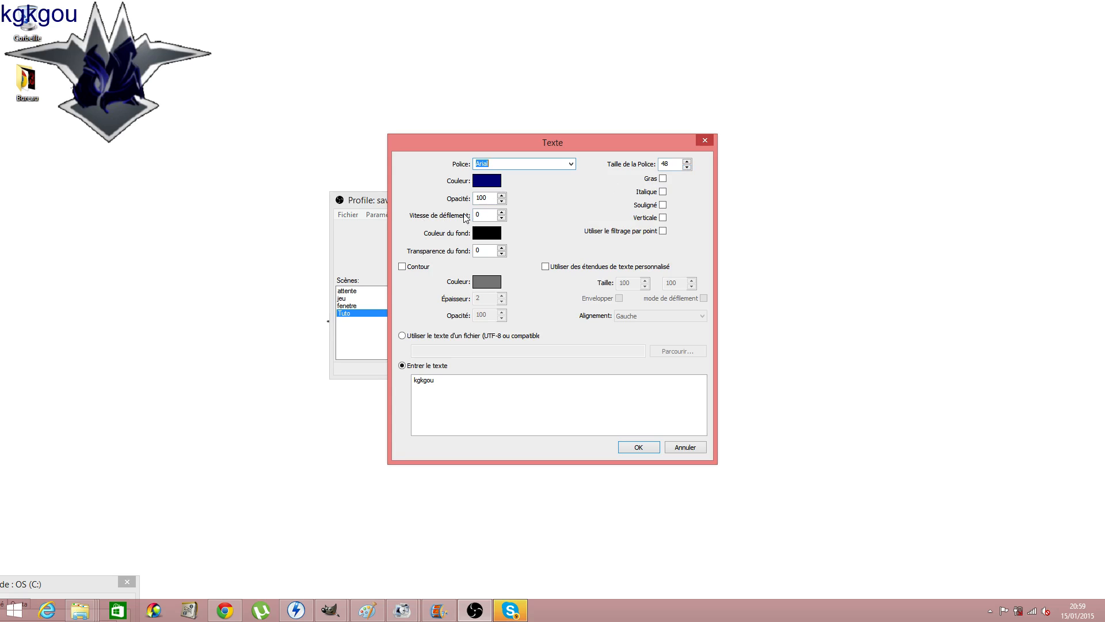
click(501, 212)
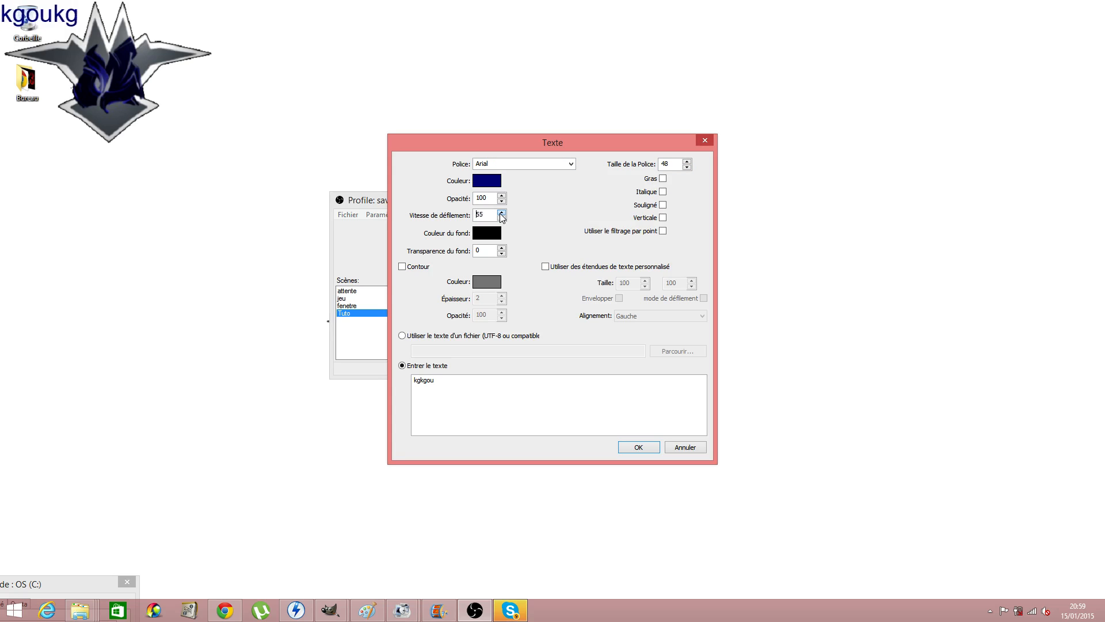
click(640, 449)
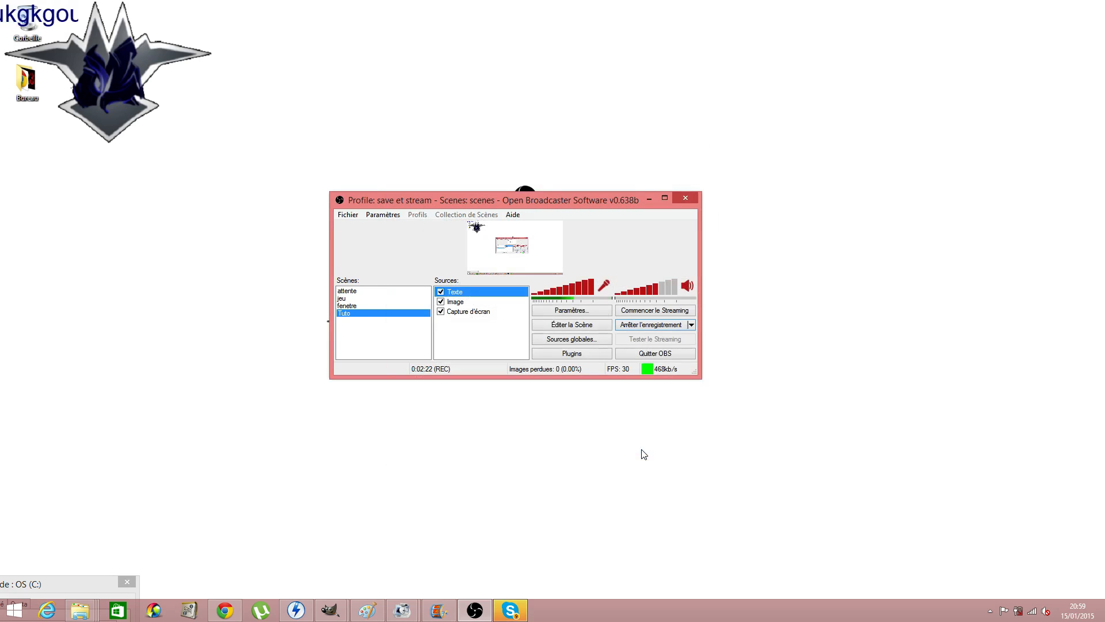
- Add a video capture device source to the Tuto scene, using the USB2.0 UVC HD Webcam with its default settings
right_click(467, 336)
mouse_move(496, 340)
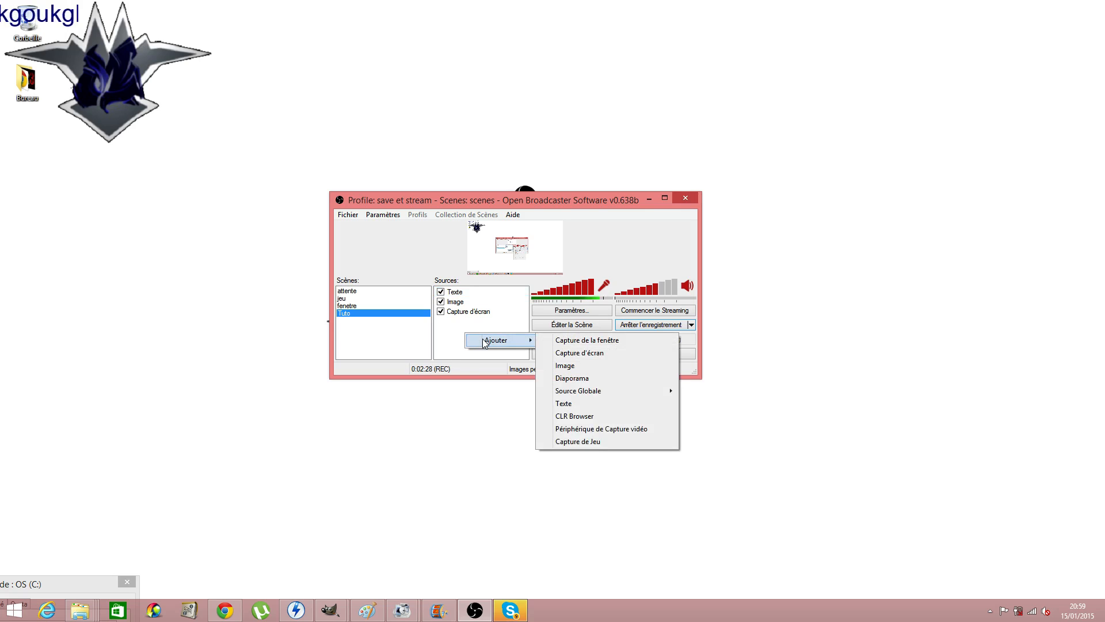
click(607, 430)
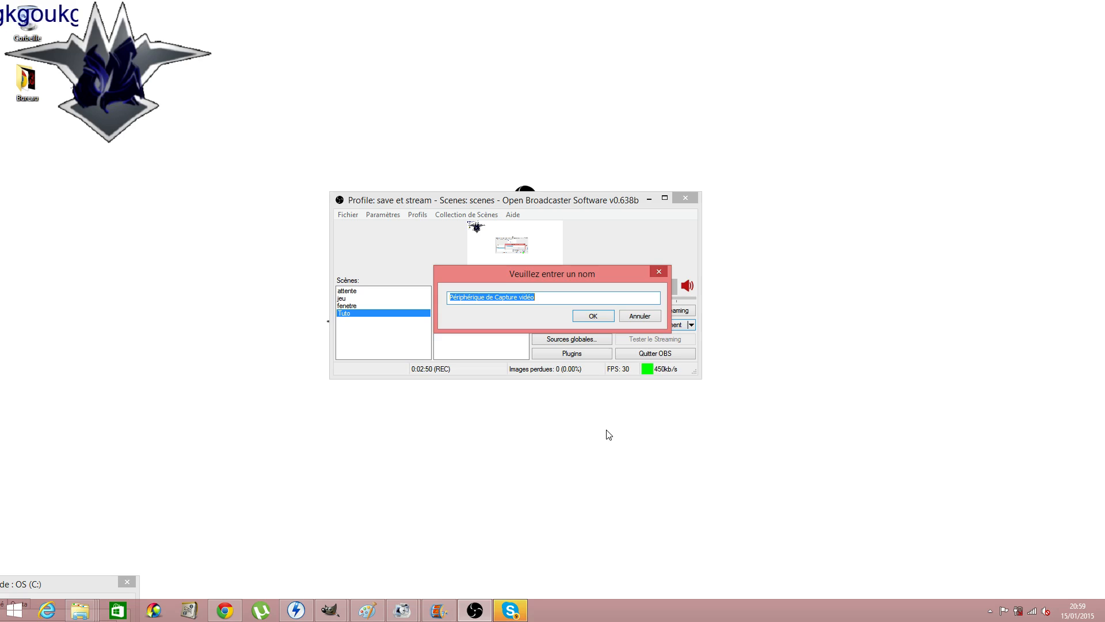
key(Return)
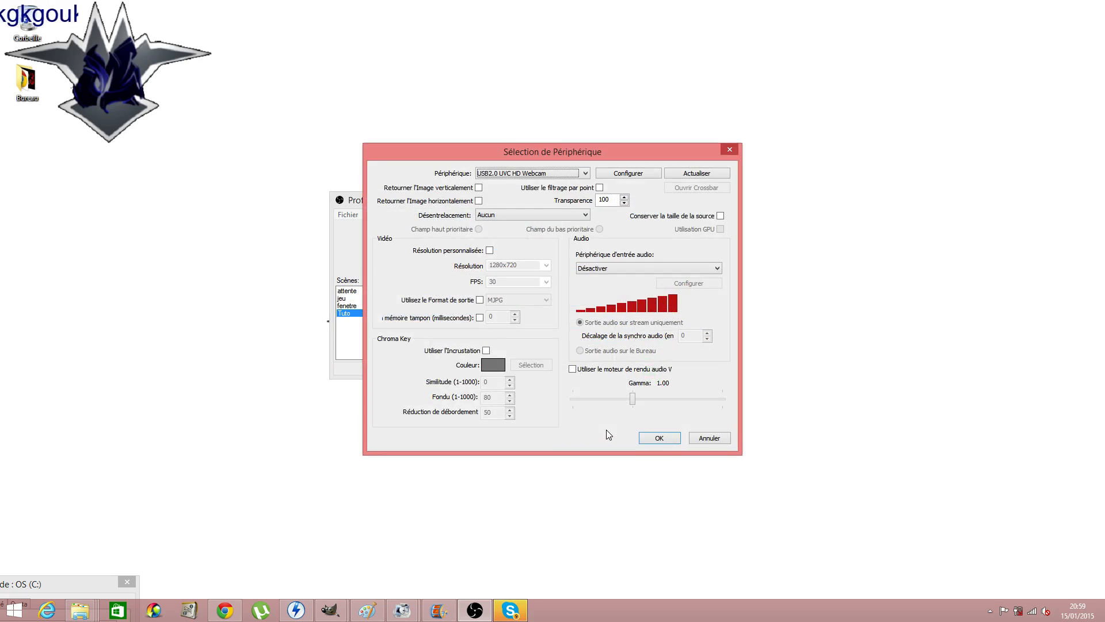
click(668, 439)
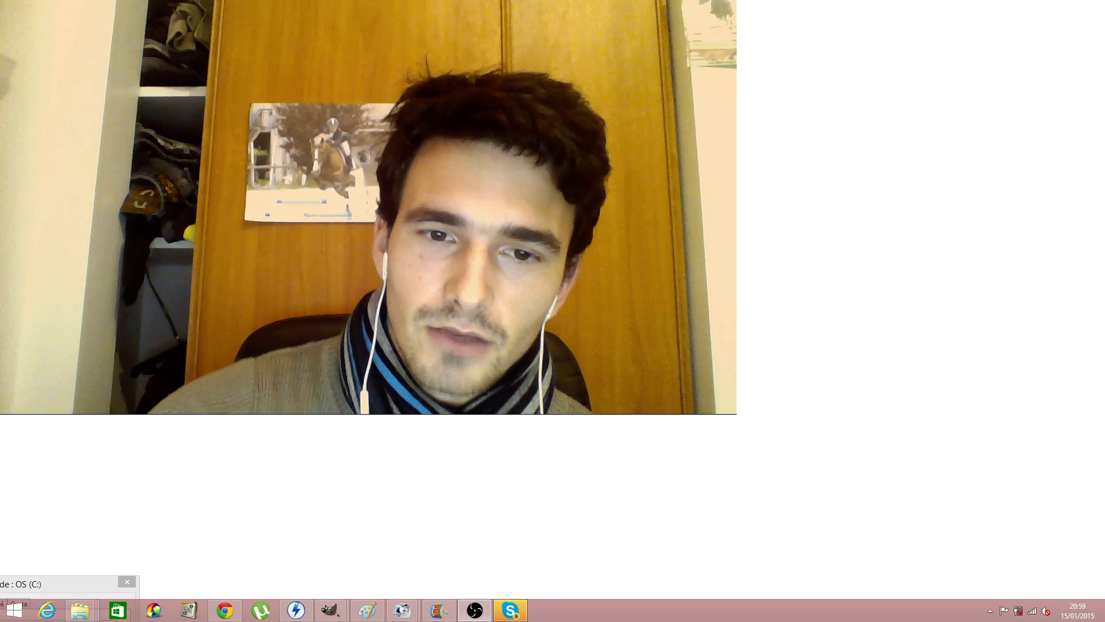
- Hide the video capture device and Texte sources in the Tuto scene
click(440, 291)
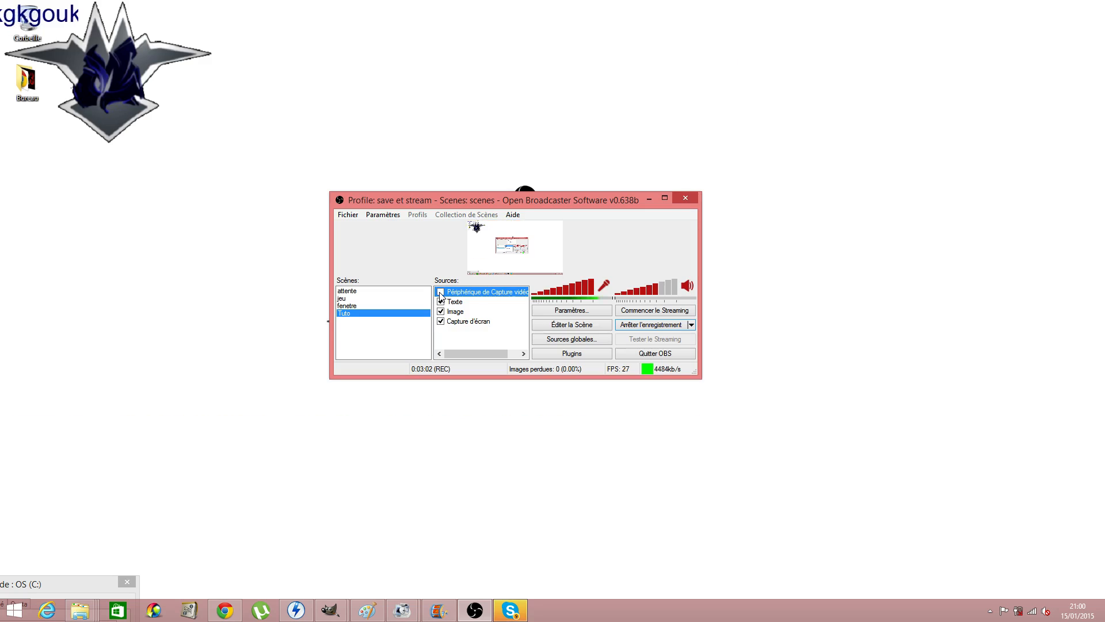
click(440, 301)
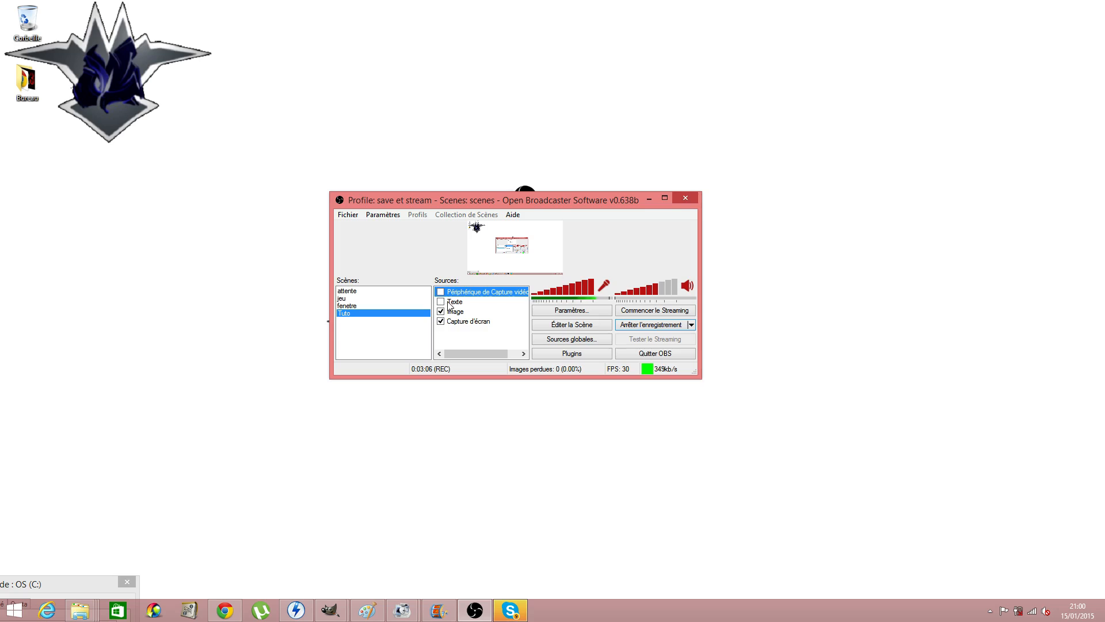
right_click(475, 336)
mouse_move(498, 341)
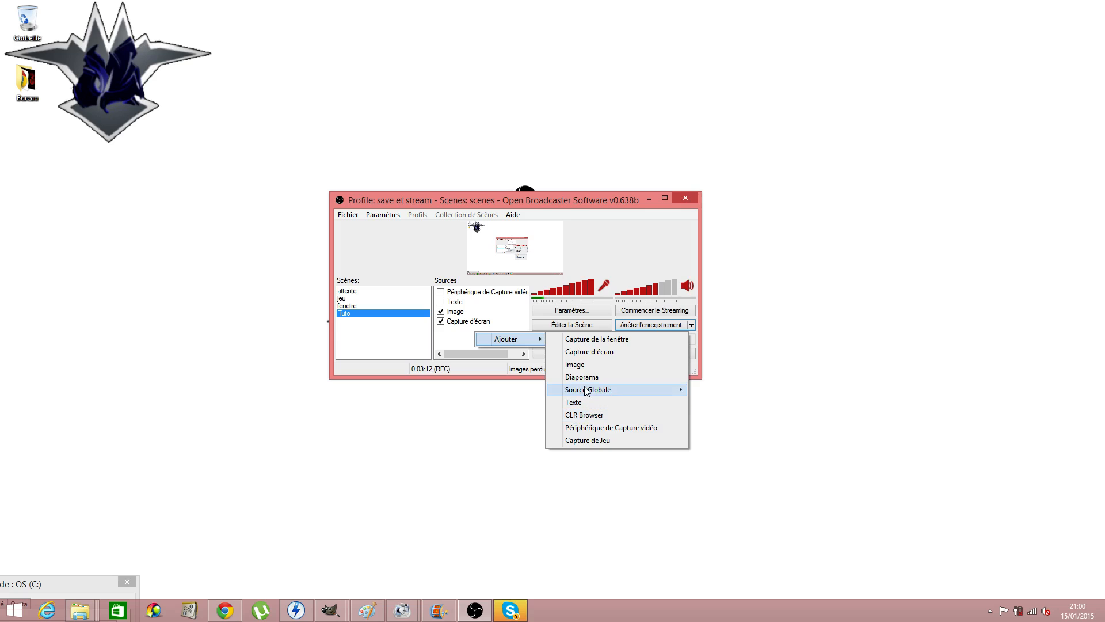
mouse_move(666, 390)
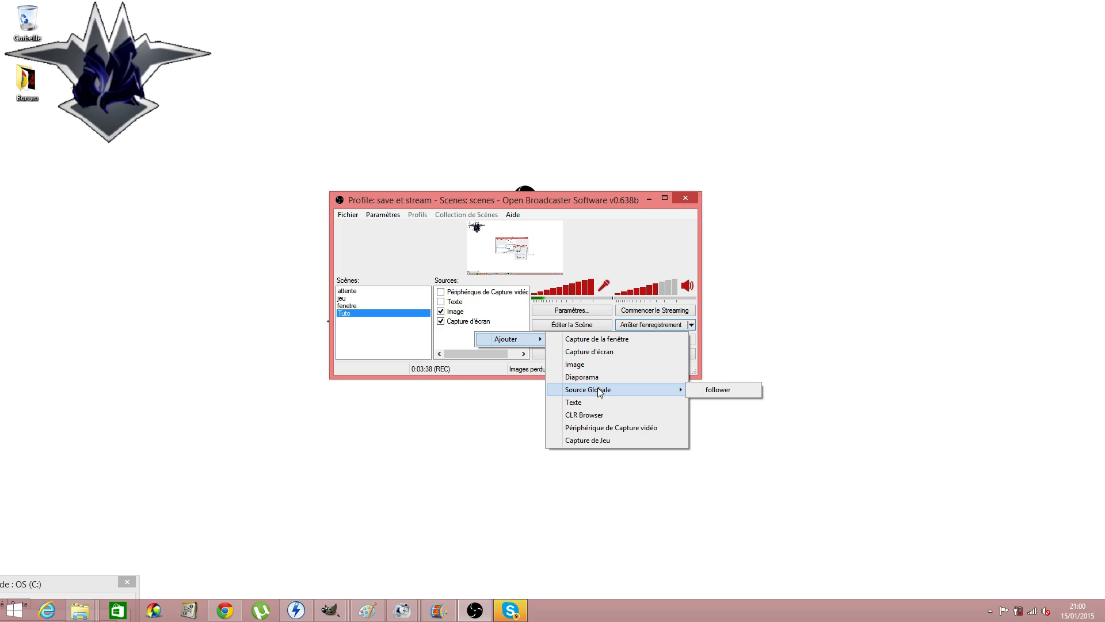
click(576, 416)
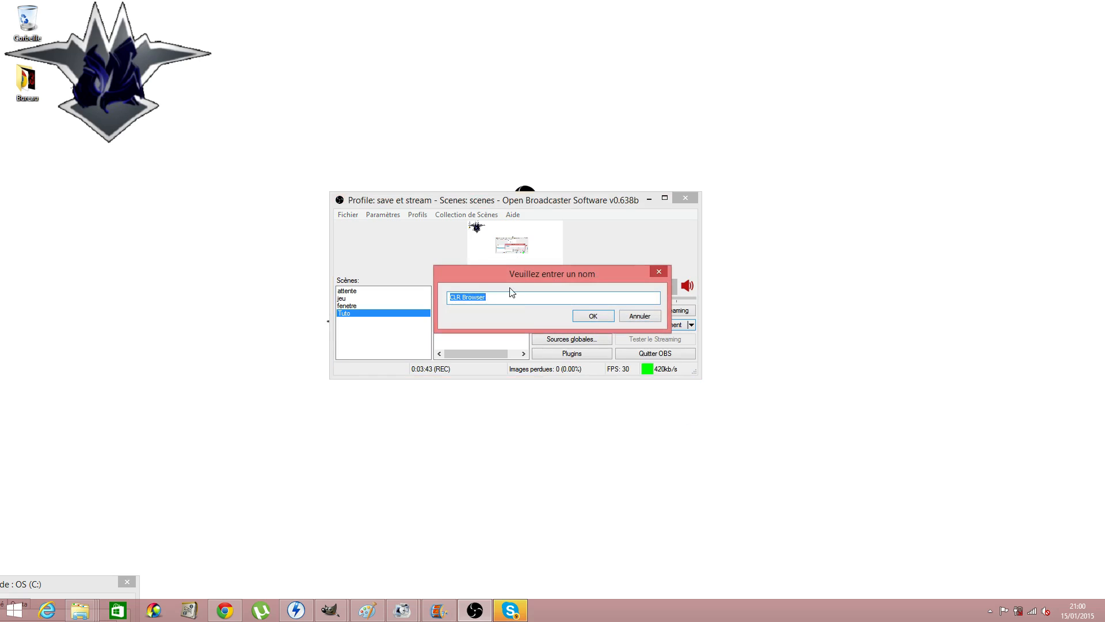
click(589, 317)
drag(431, 231, 341, 233)
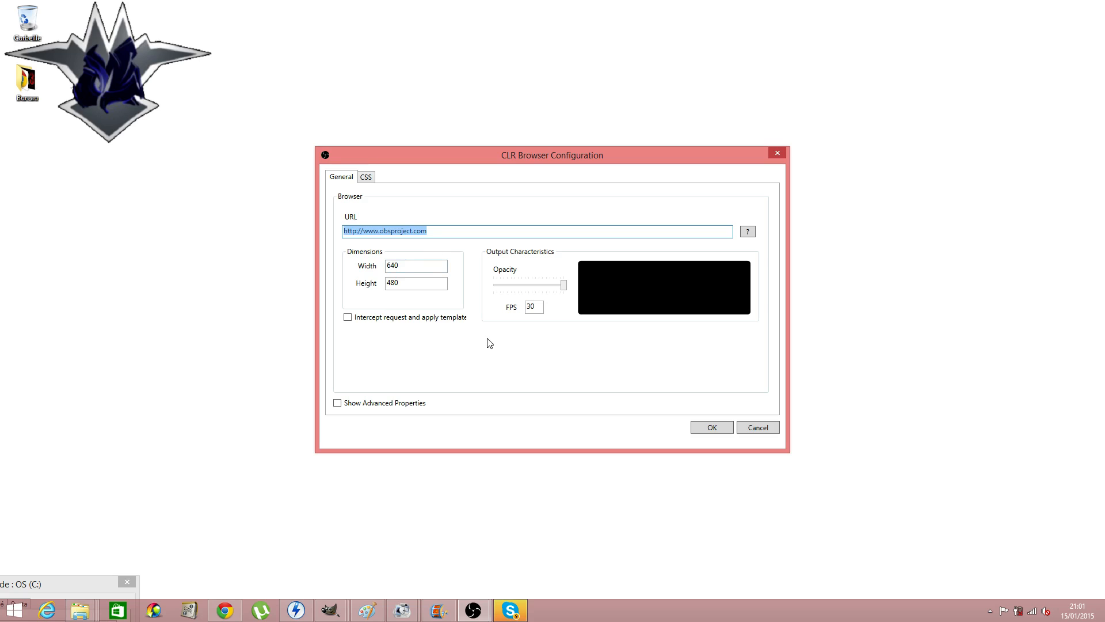
click(717, 426)
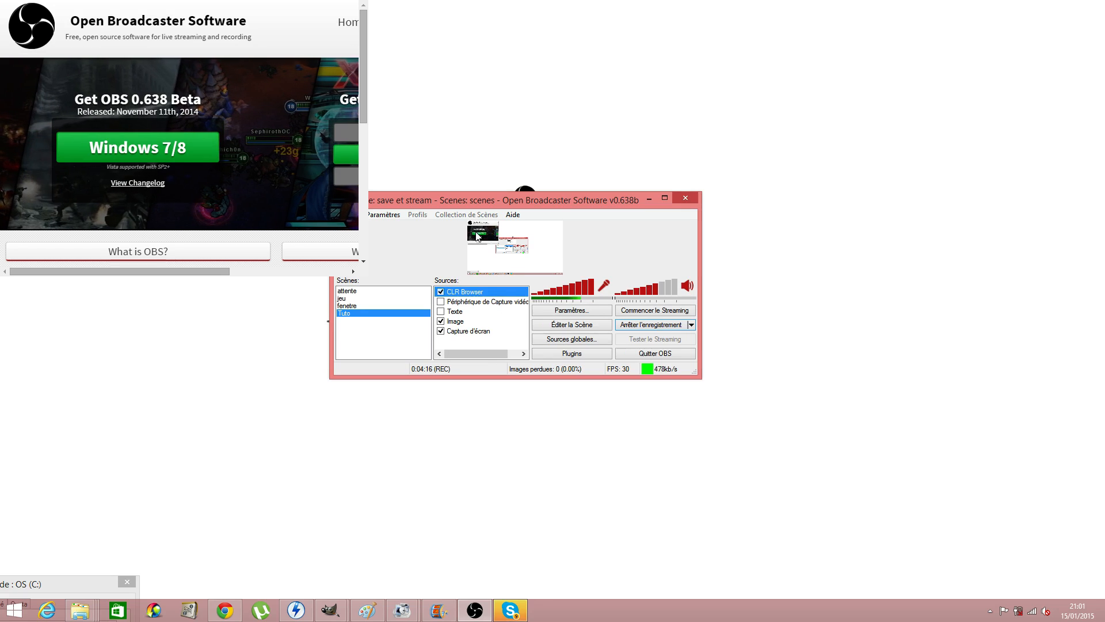
click(441, 292)
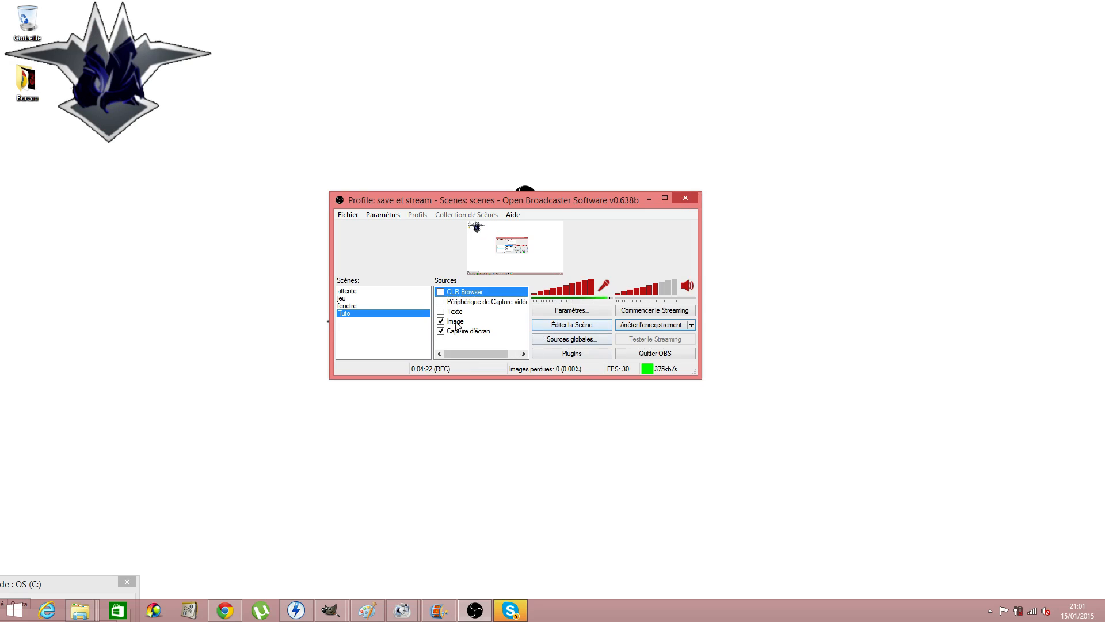
- With scene editing enabled, show the CLR Browser and Texte sources and move the browser down and right, away from the scene's corner
click(561, 329)
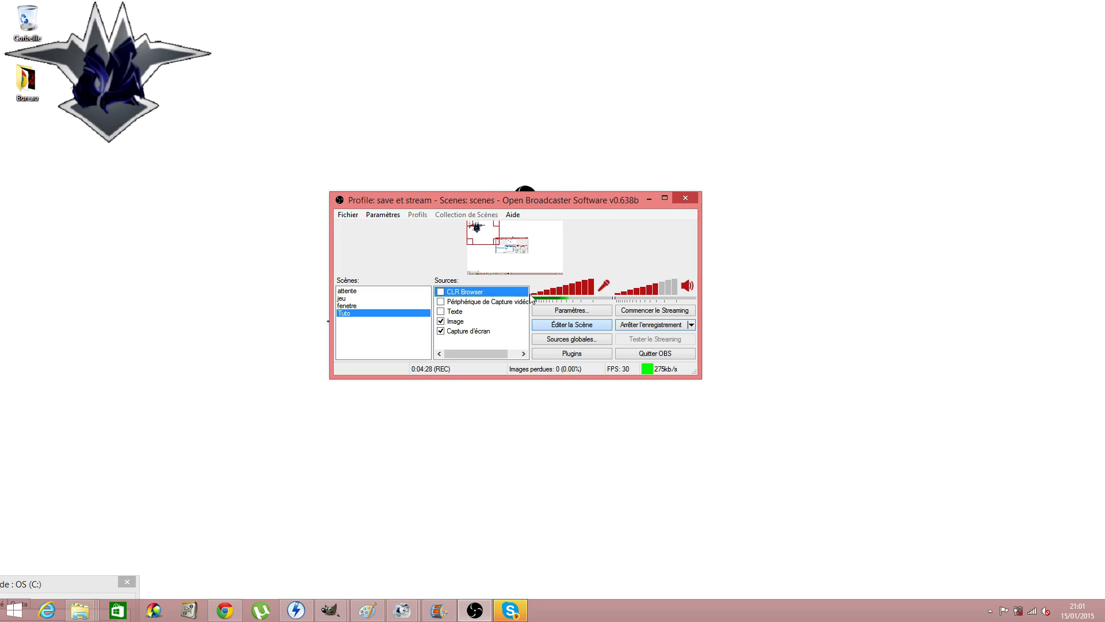
click(441, 292)
click(441, 311)
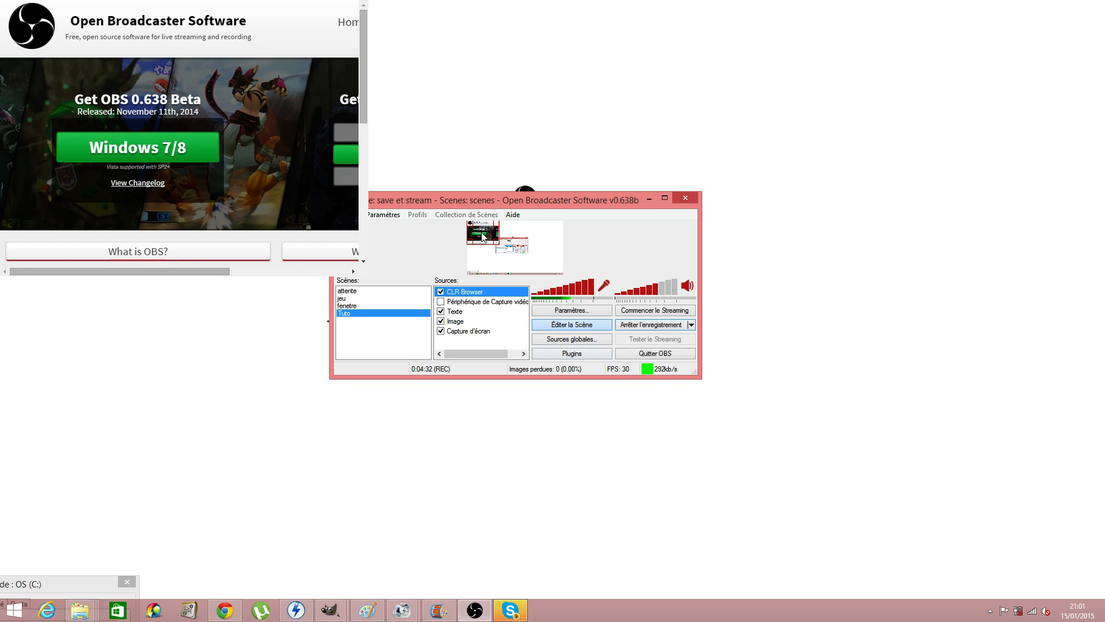
drag(481, 233, 498, 253)
click(477, 229)
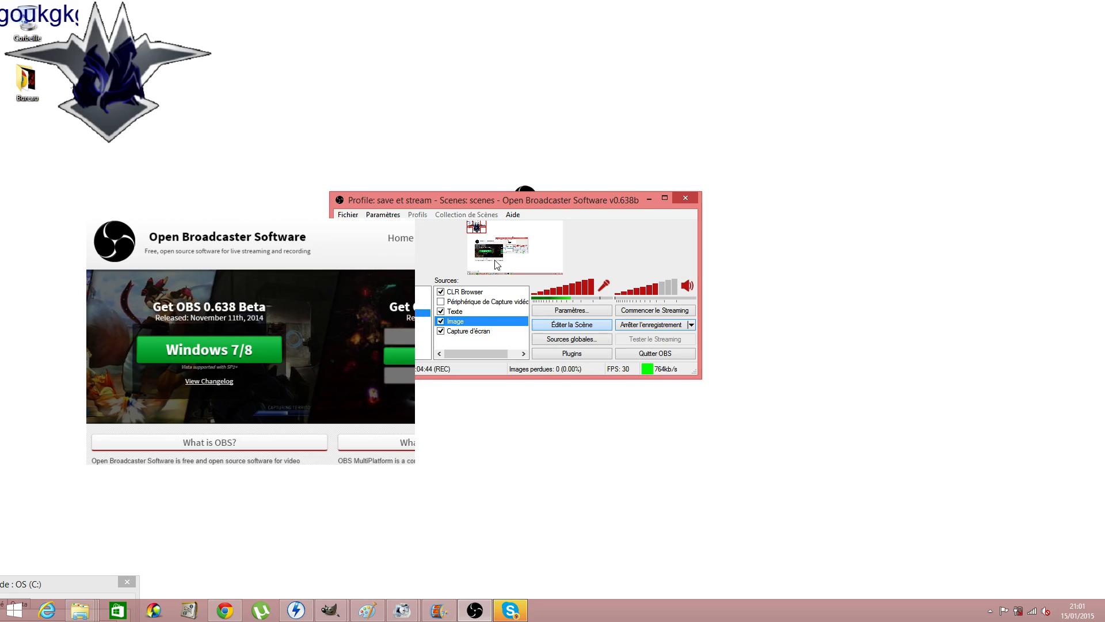
- Hide the Texte and CLR Browser sources in the Tuto scene
click(441, 311)
click(440, 292)
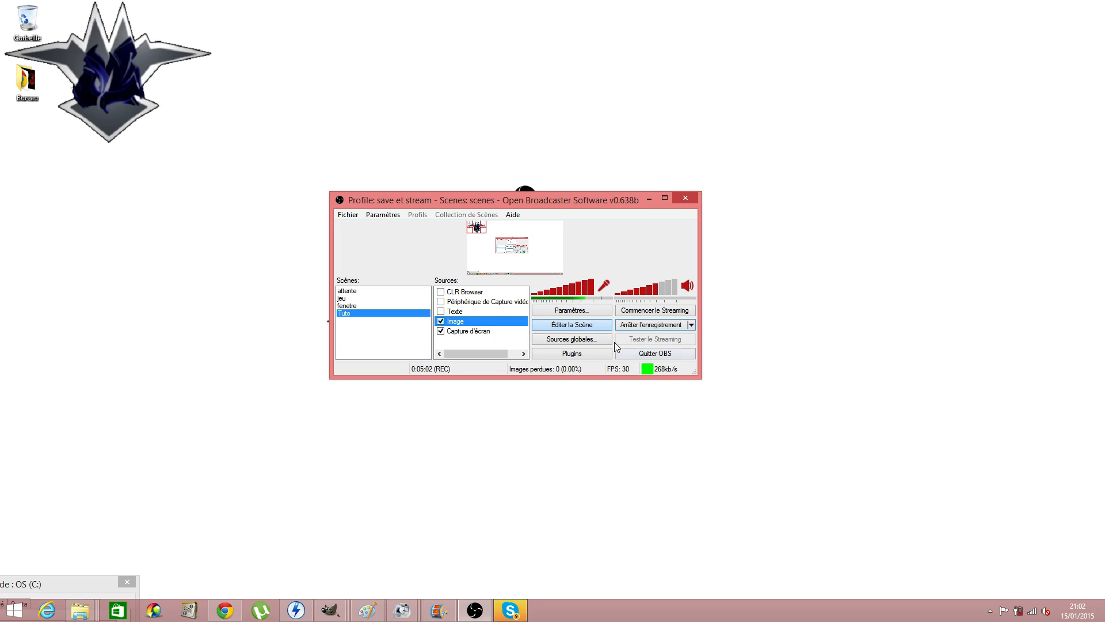
- Mute and unmute both the microphone and the desktop sound
click(602, 289)
click(603, 288)
click(689, 287)
click(688, 287)
- Review the general and encoding settings, including the audio bitrate choices, and go on to the streaming settings without saving changes
click(562, 311)
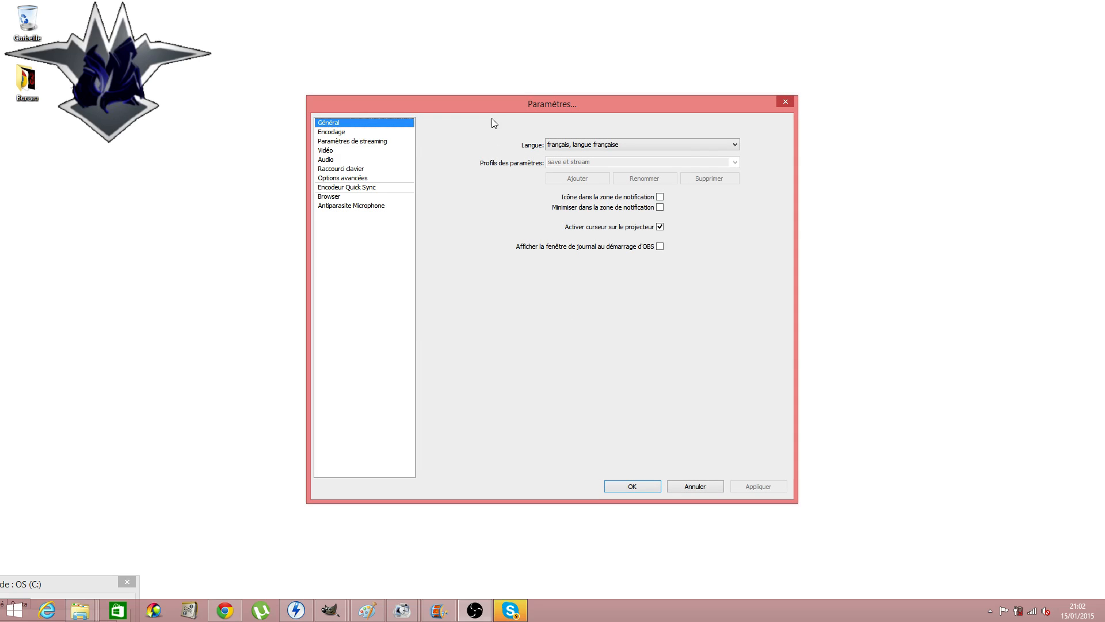
drag(492, 106, 487, 79)
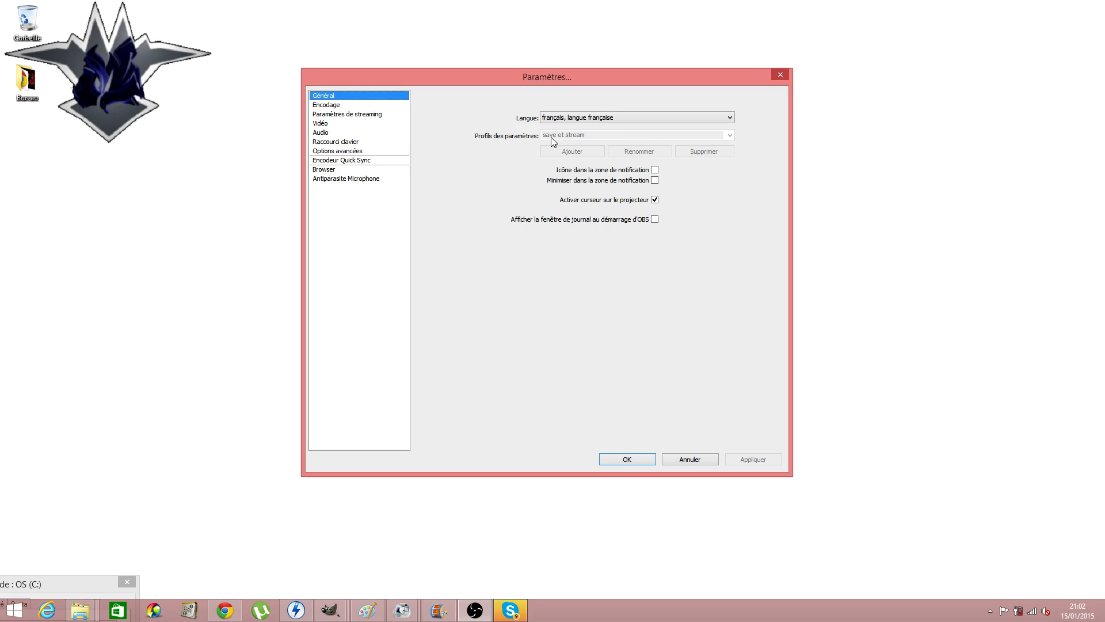
click(324, 106)
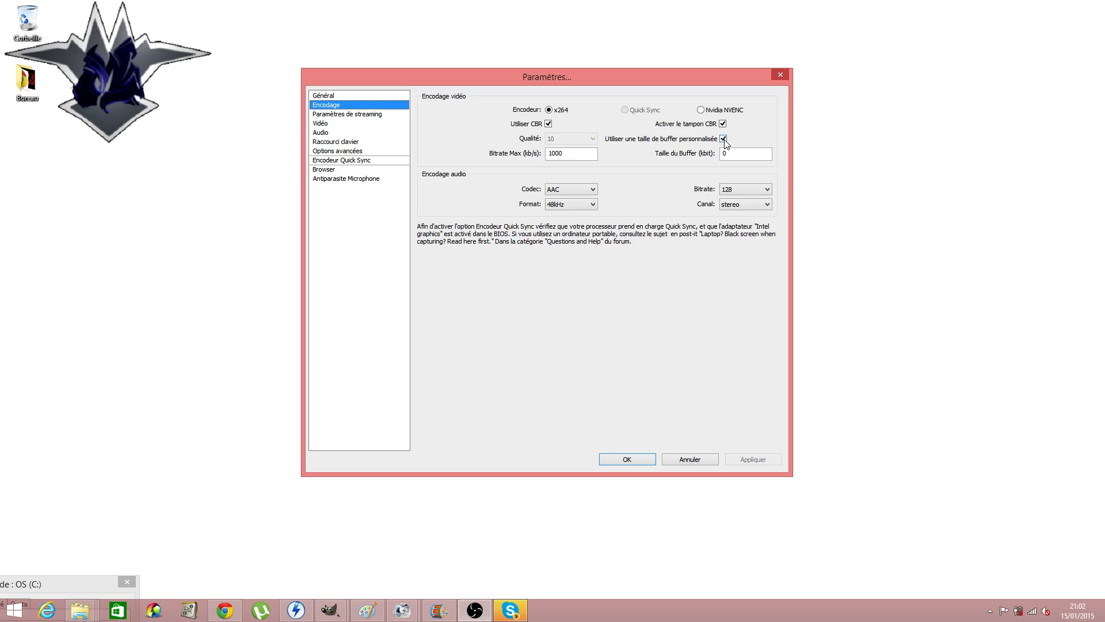
mouse_move(731, 154)
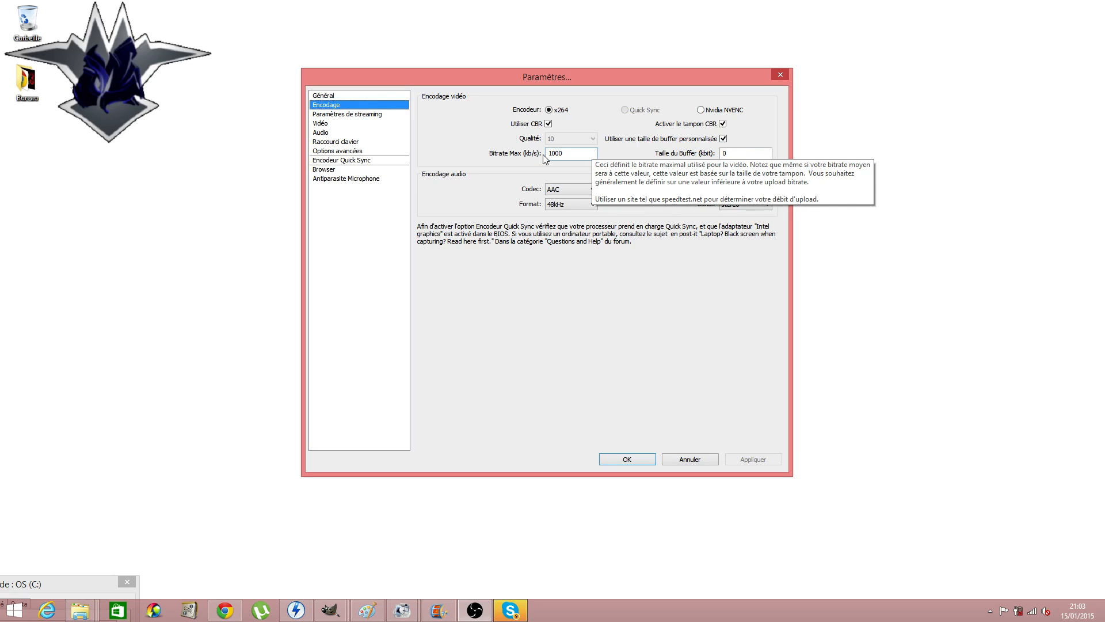
click(742, 191)
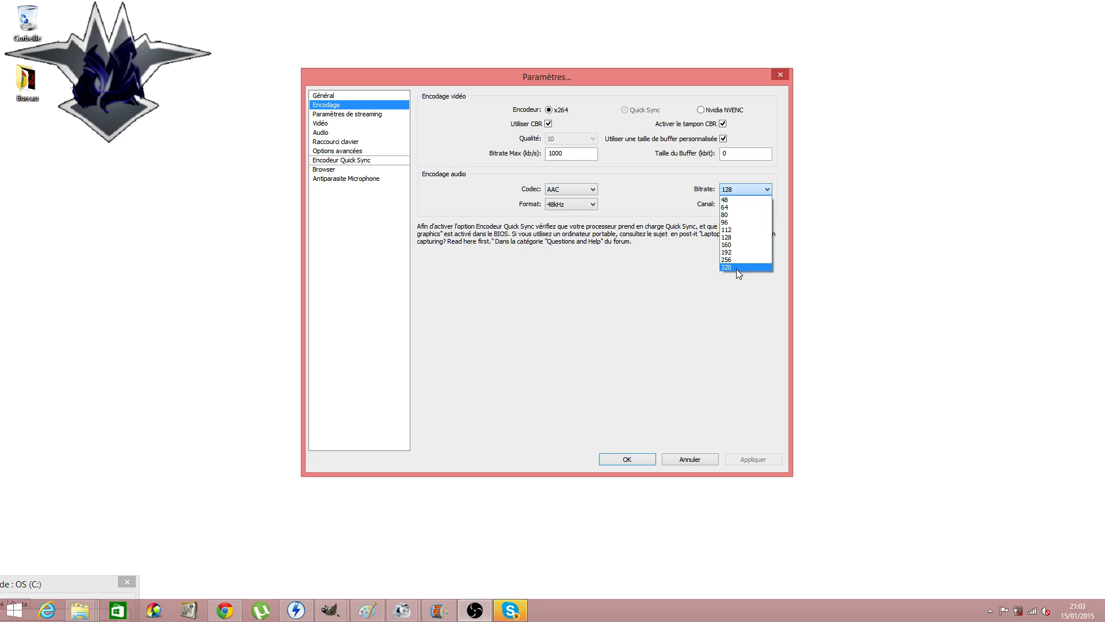
click(757, 237)
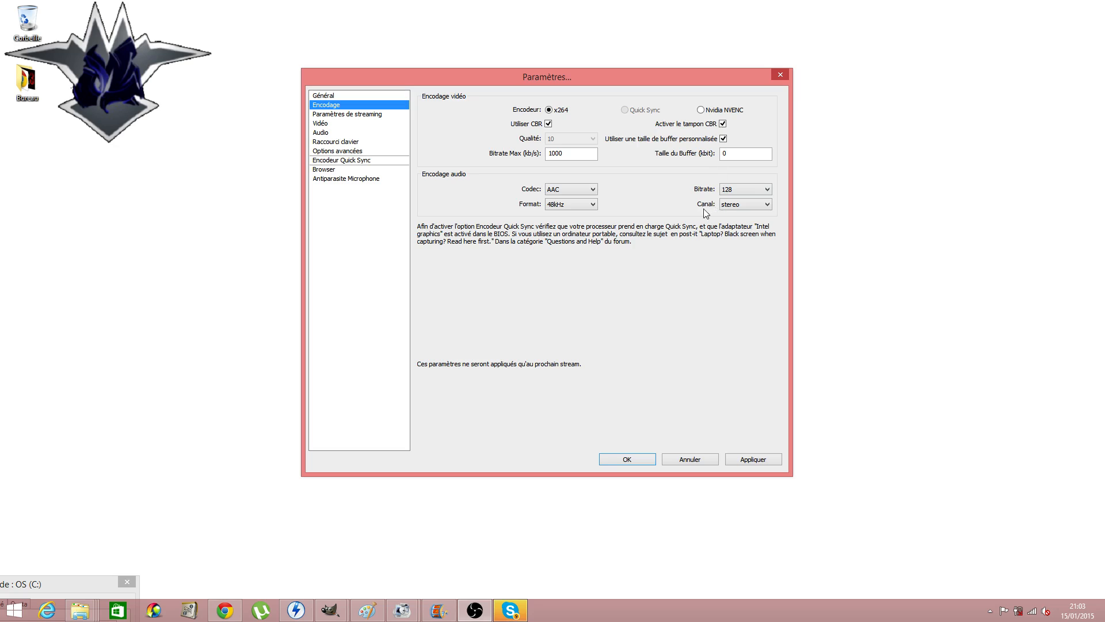
click(339, 114)
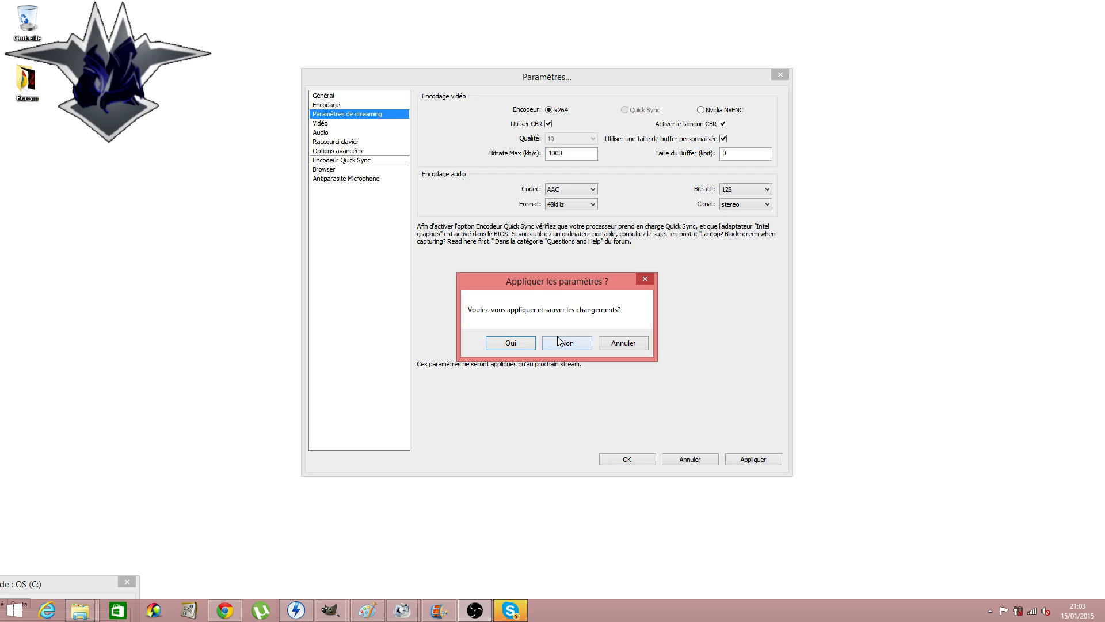
click(560, 342)
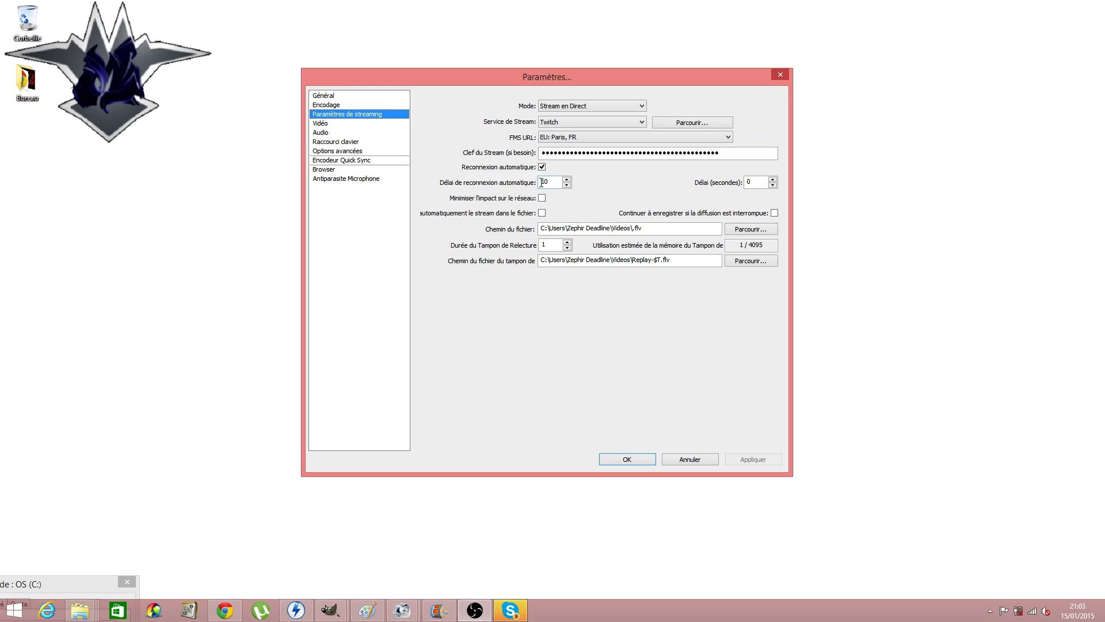
- Try raising the stream delay in seconds, set it back to 0 and discard the streaming changes
click(771, 181)
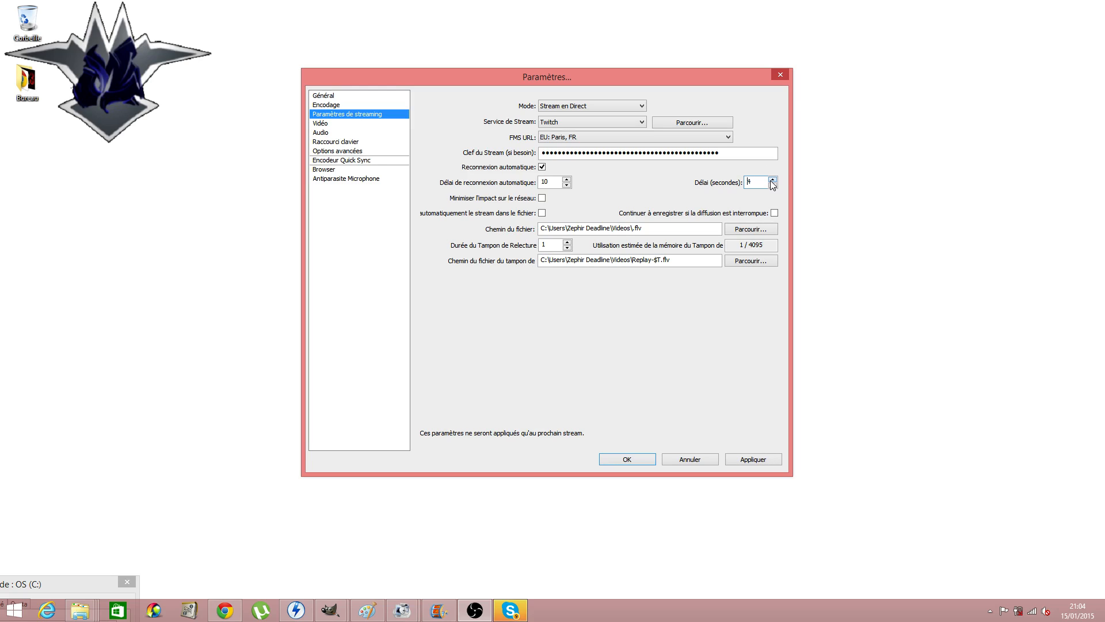
click(772, 180)
click(772, 185)
click(773, 185)
click(772, 185)
click(773, 184)
click(323, 123)
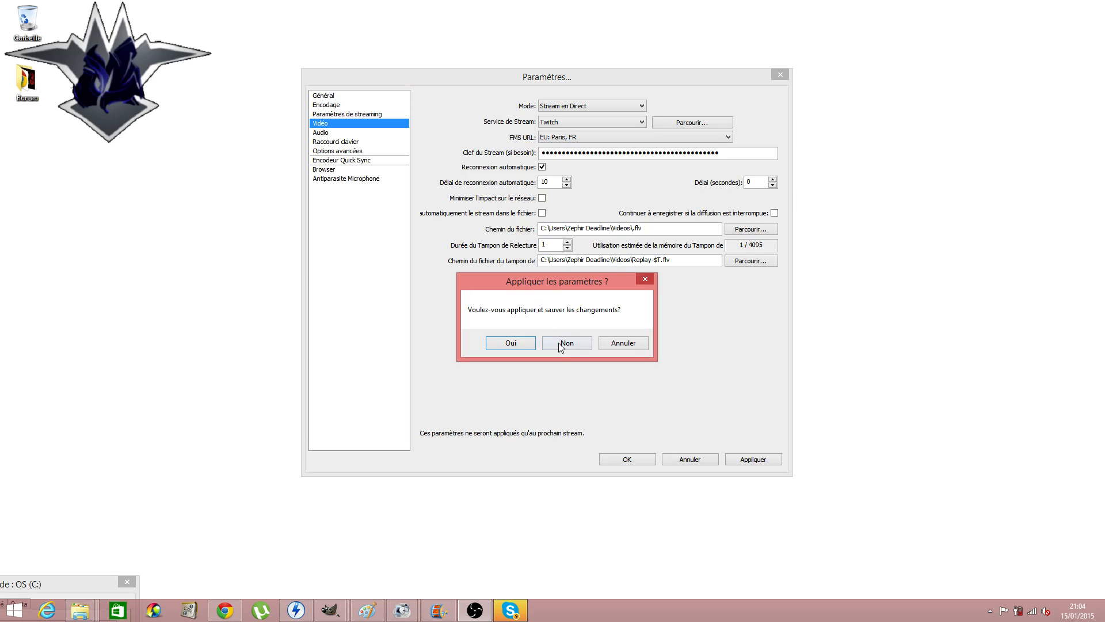
click(555, 344)
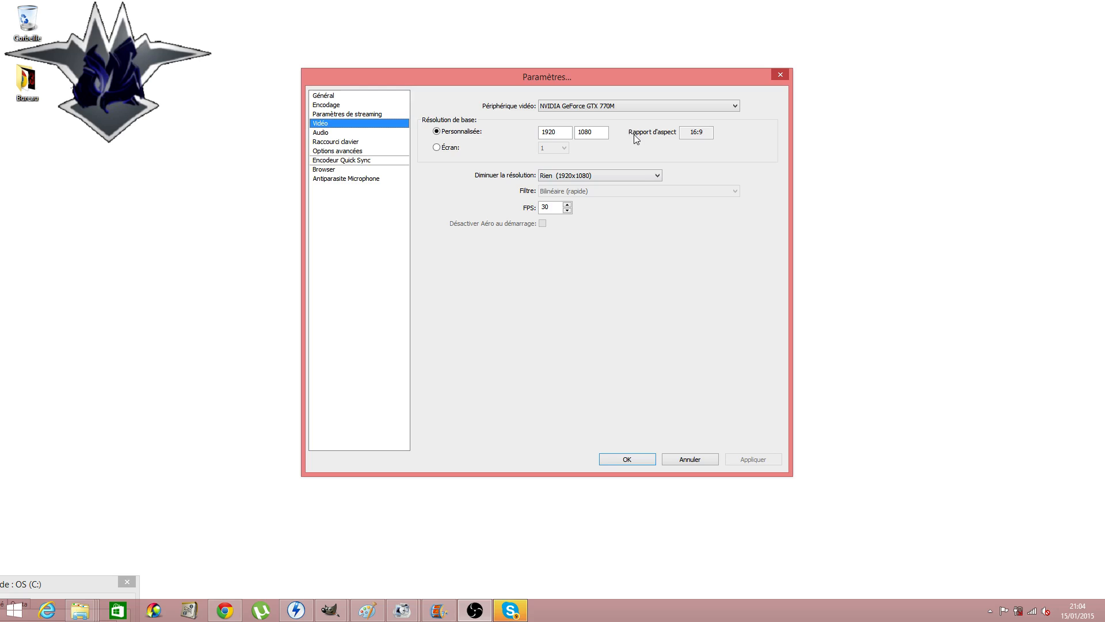
- Examine the video settings' downscaling choices and FPS value, keeping Rien (1920x1080), and go on to the audio settings without saving
click(656, 175)
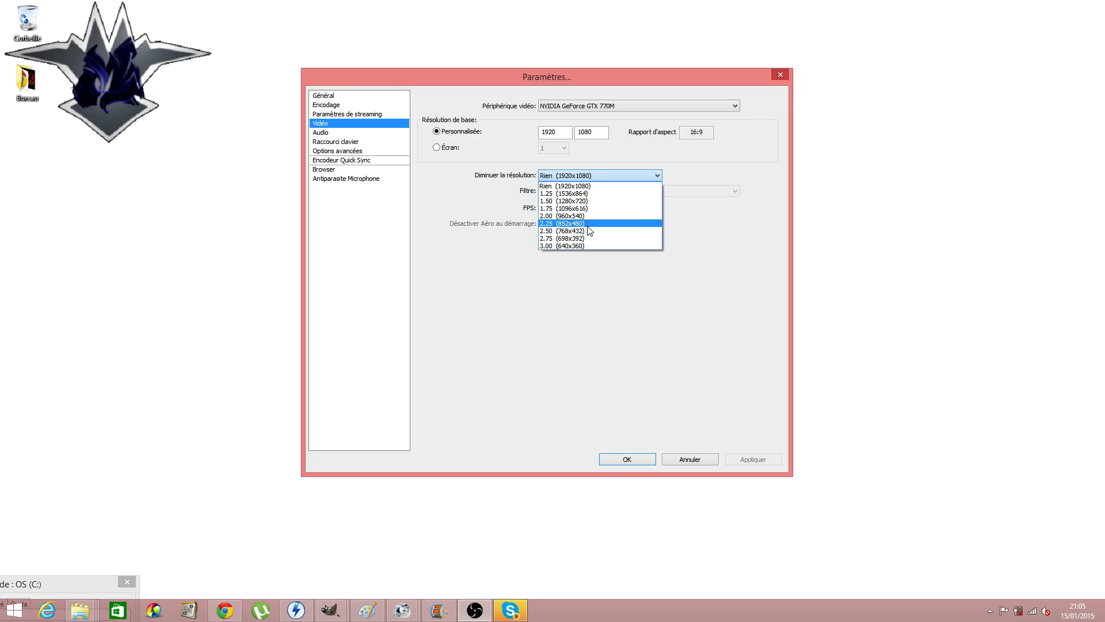
click(576, 186)
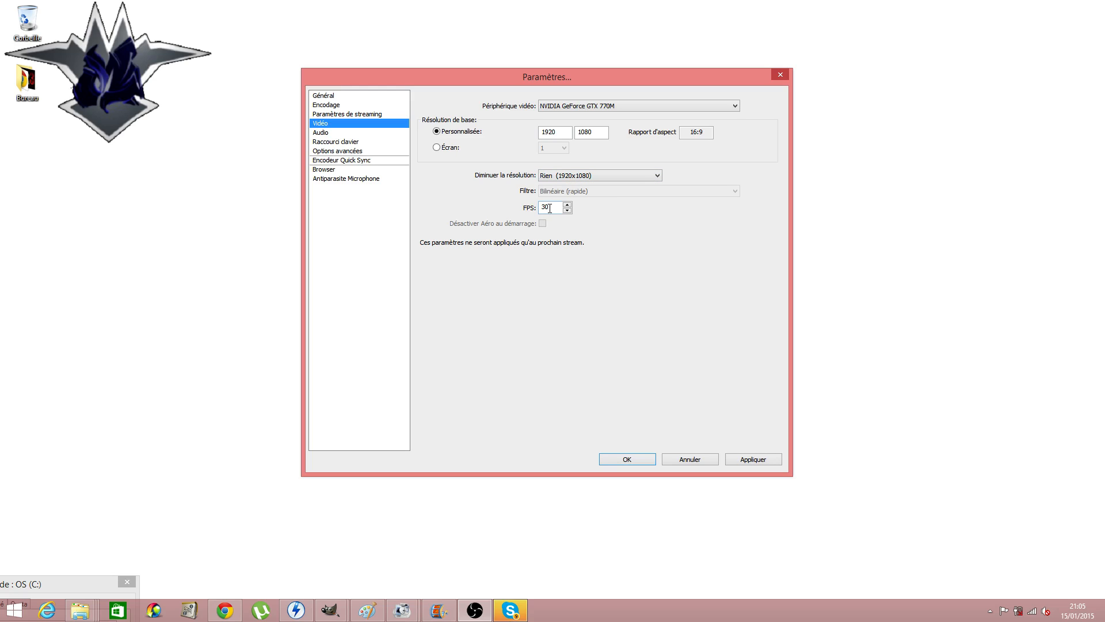
drag(543, 205, 548, 205)
click(548, 207)
click(392, 131)
click(557, 343)
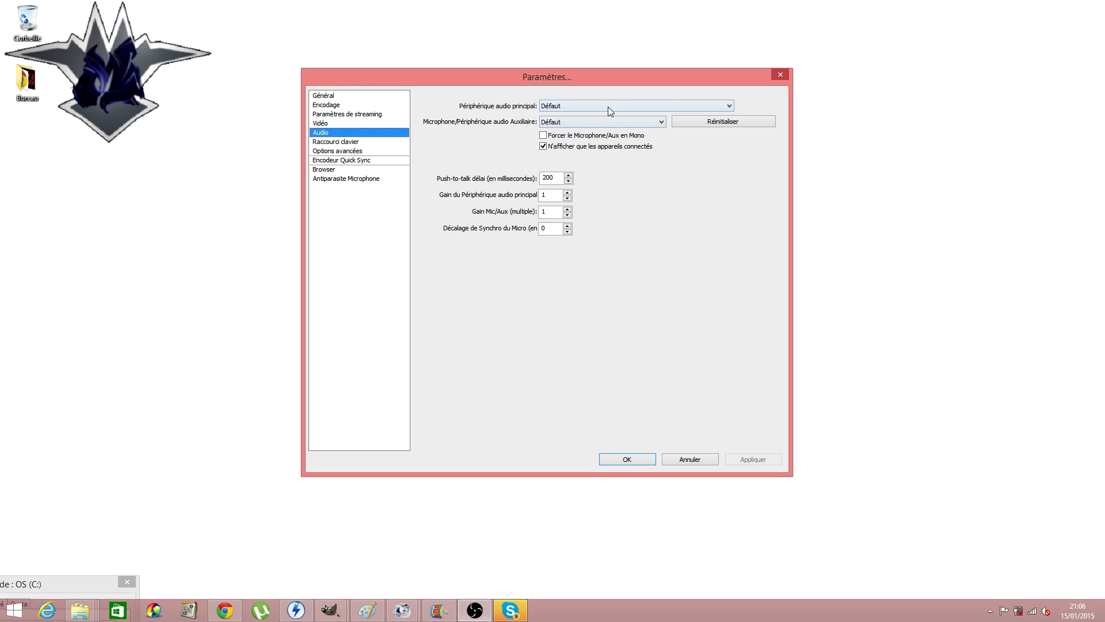
- Review the keyboard shortcuts and advanced options, keeping veryfast as the x264 CPU preset and crf=20 as the custom encoder parameter
click(343, 143)
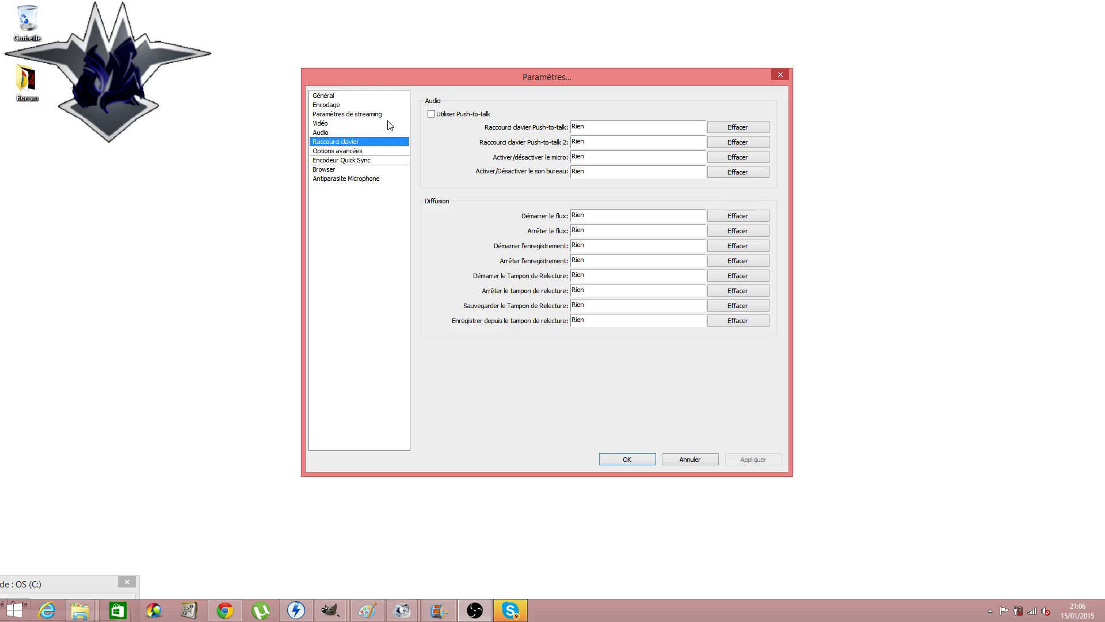
click(357, 152)
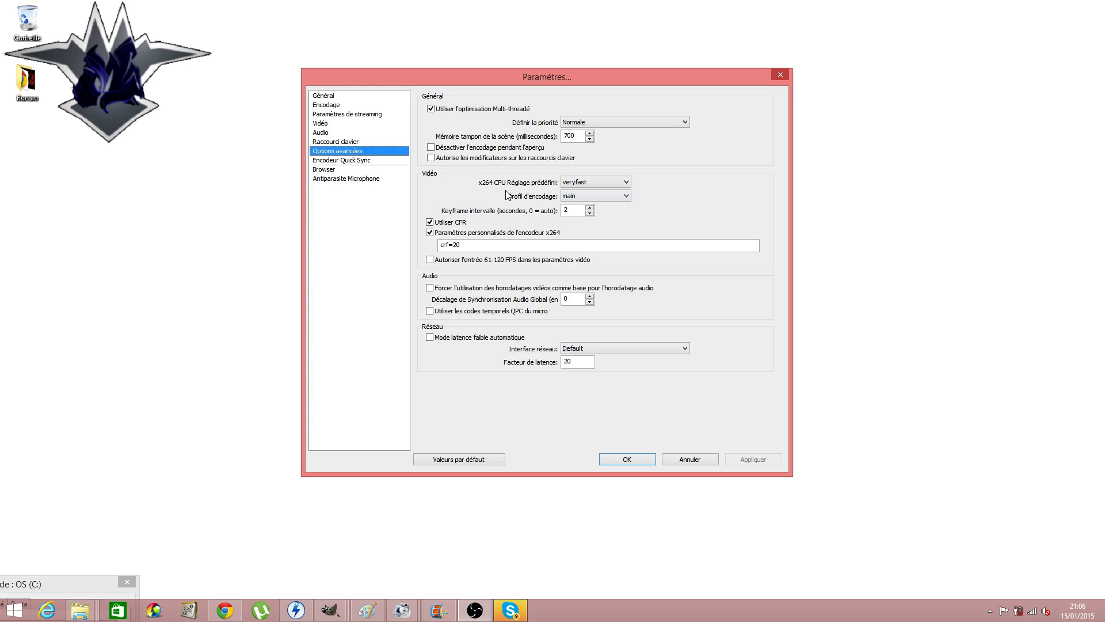
click(580, 184)
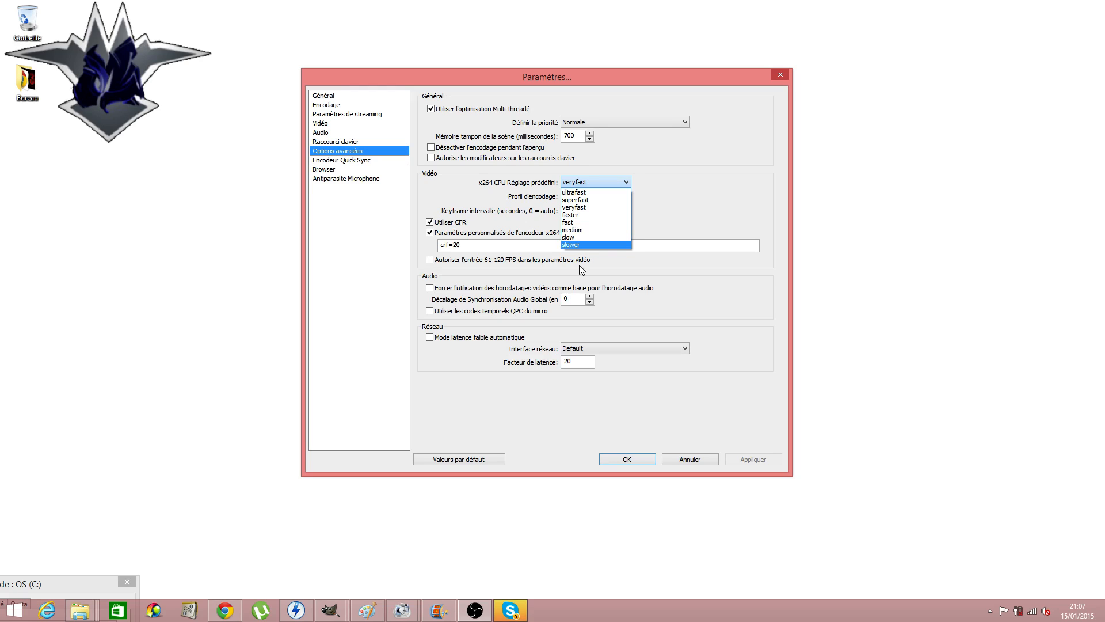
click(580, 207)
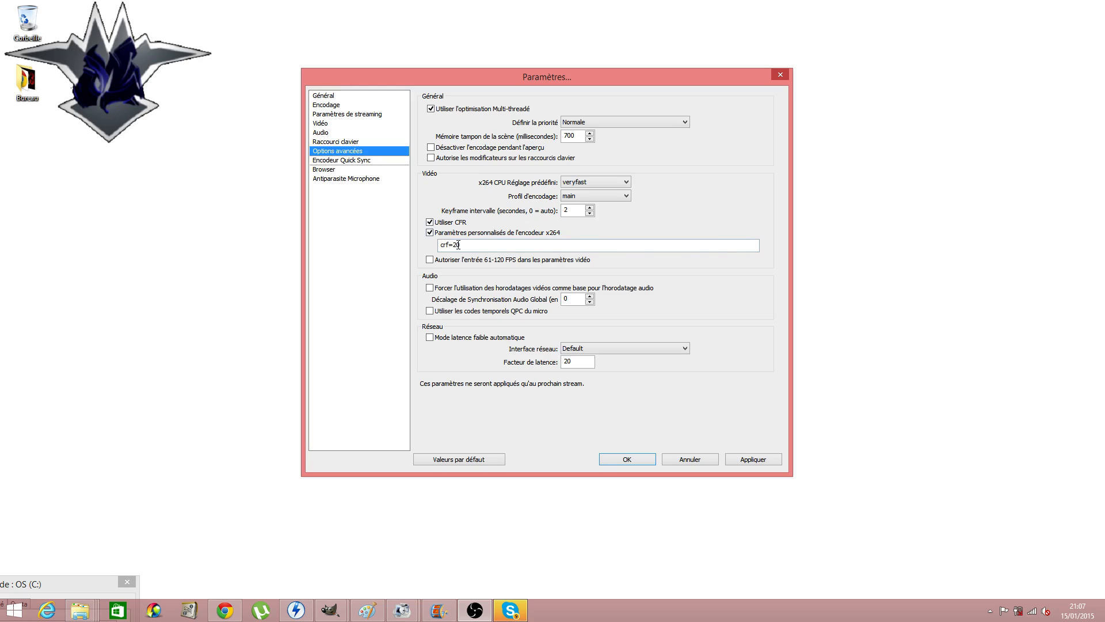
drag(461, 245, 427, 253)
click(470, 246)
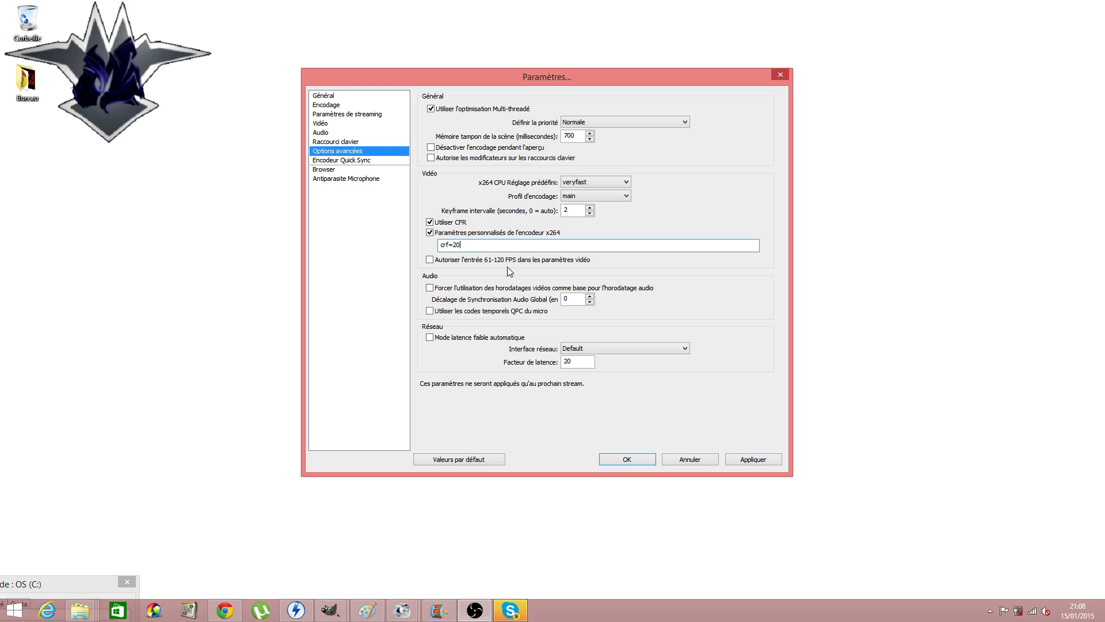
- View the microphone noise gate settings and close the settings dialog
click(325, 179)
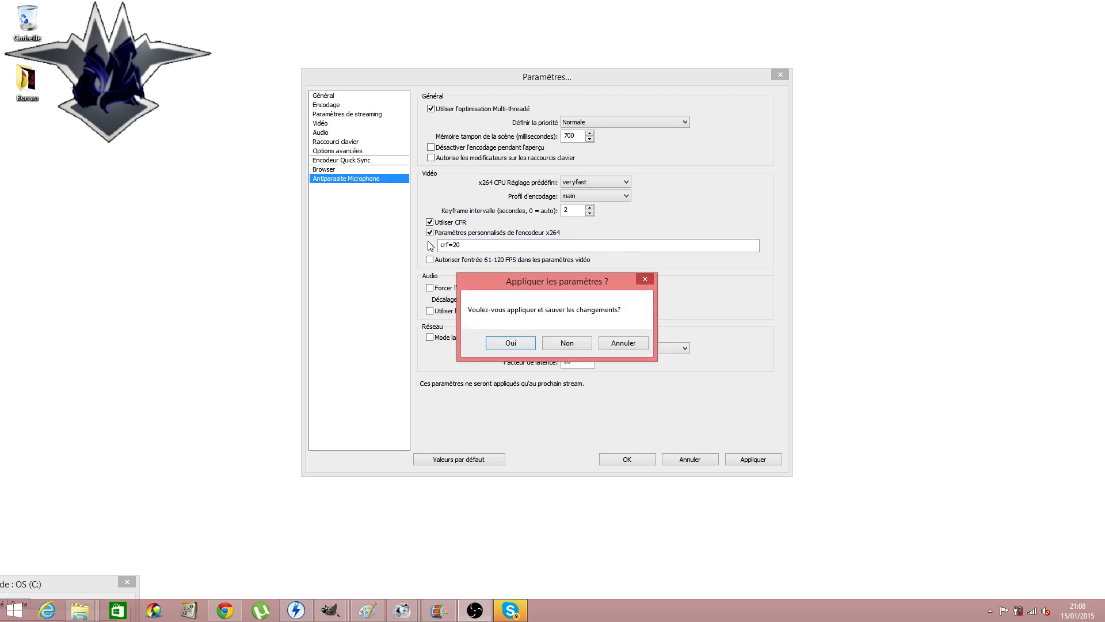
click(537, 342)
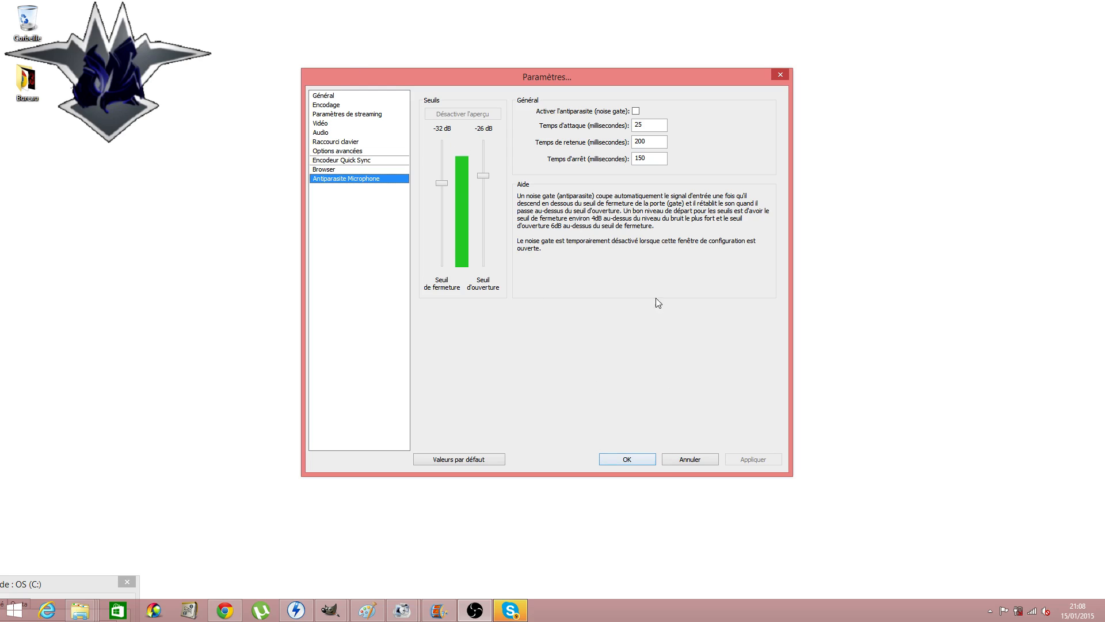
click(641, 459)
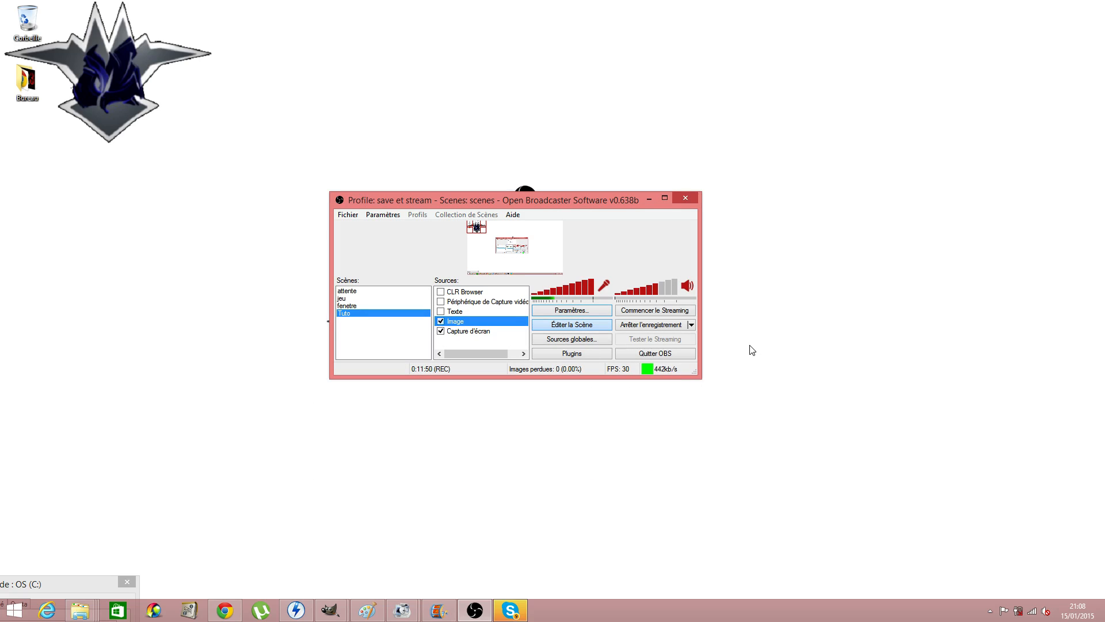